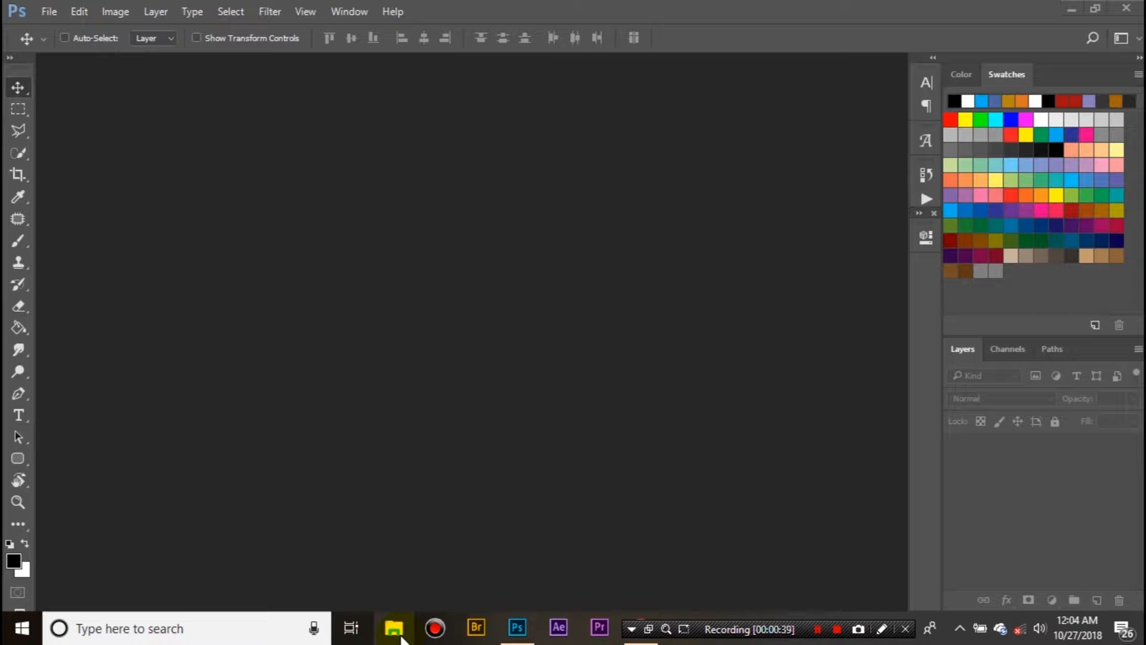
Open the image 159_wide from the Assets folder inside Desktop's Tutorial 02 folder in Photoshop
left_click(400, 637)
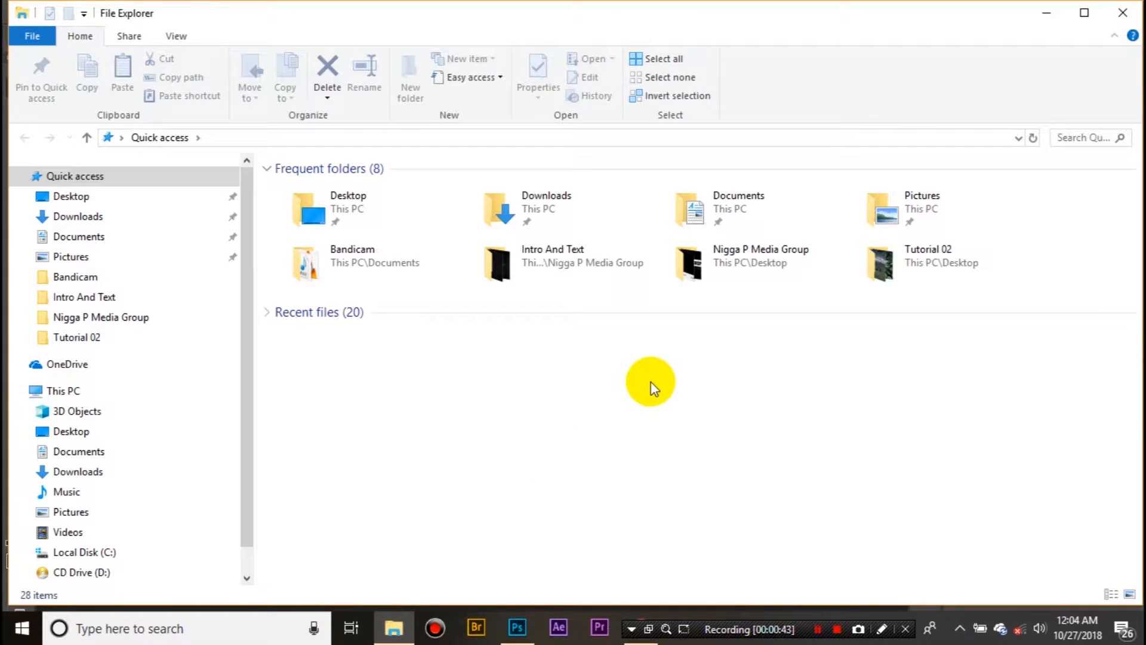
left_click(131, 337)
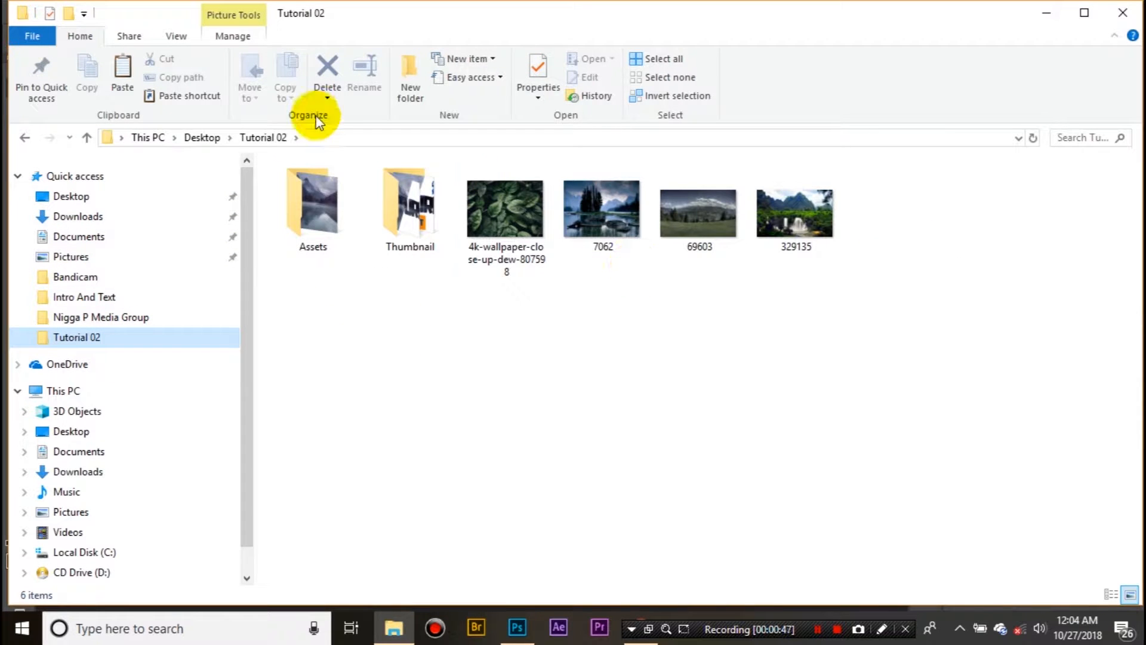
left_click(305, 213)
double_click(305, 214)
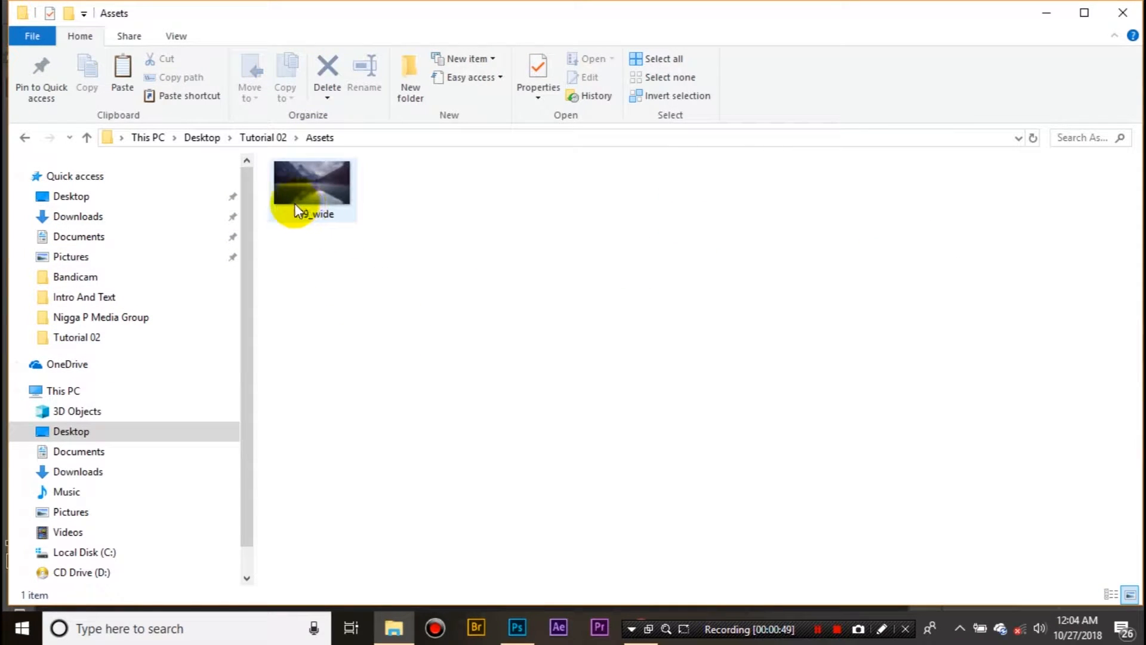
left_click(306, 182)
left_click_drag(524, 640, 250, 337)
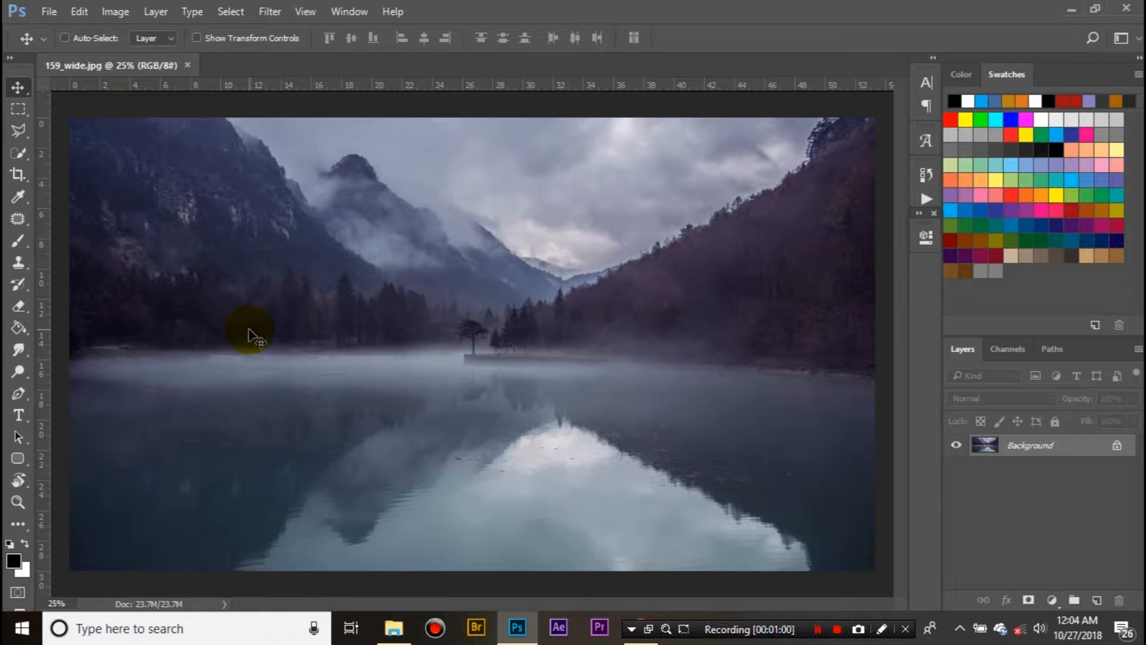
left_click(46, 10)
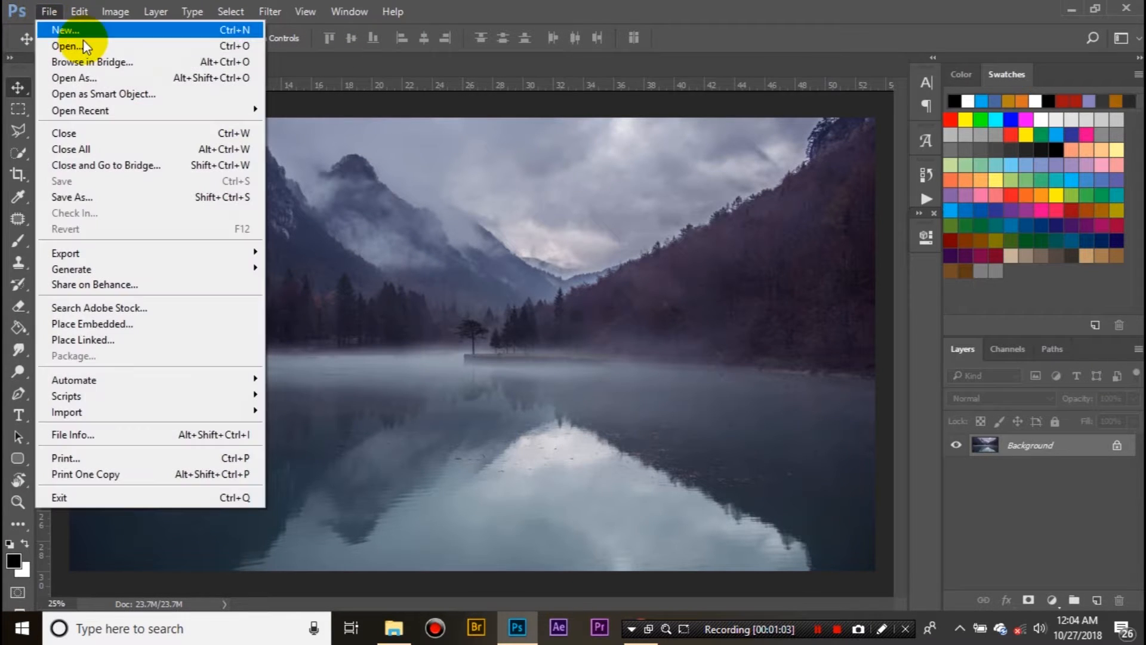
left_click(92, 44)
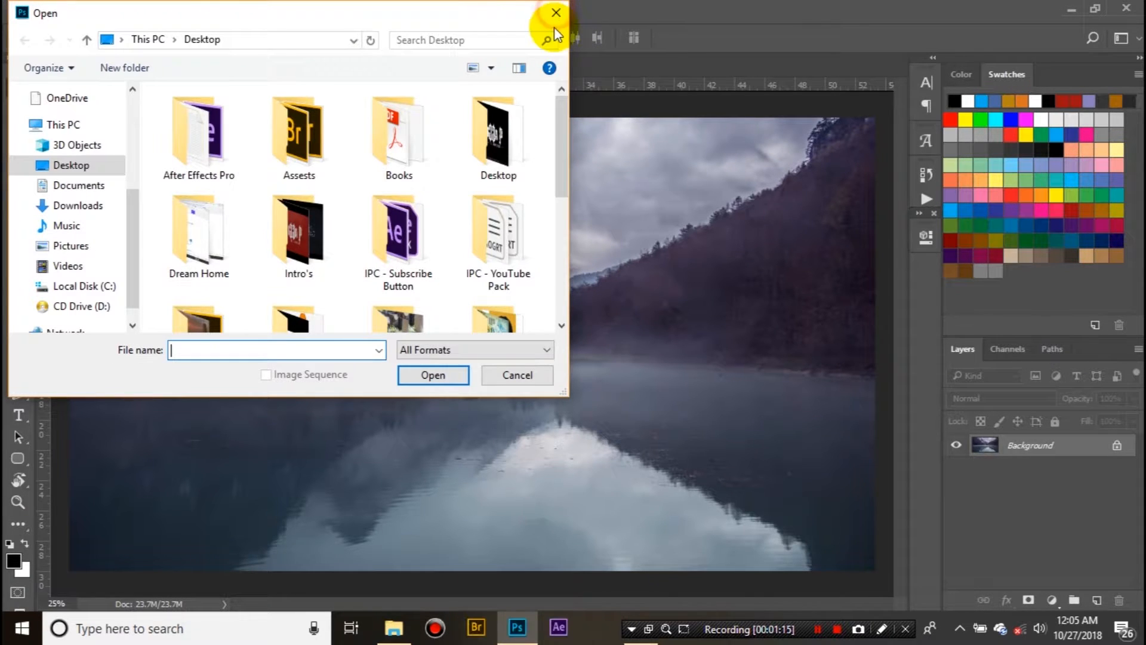
left_click(517, 370)
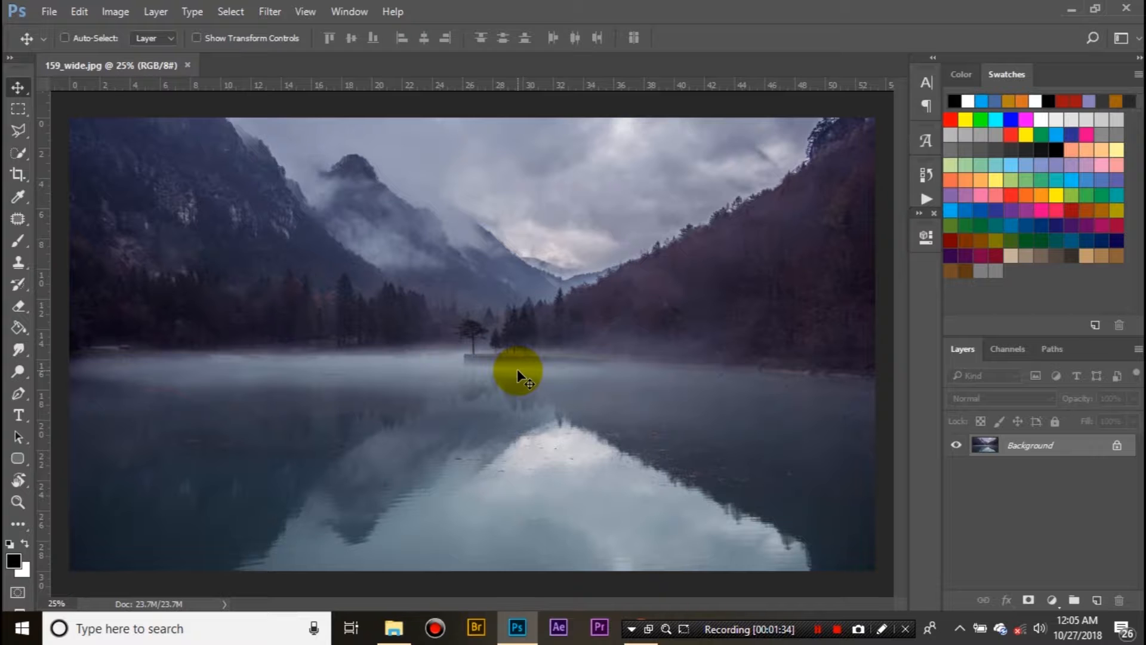
Duplicate the Background layer and hide the original
key("ctrl+j")
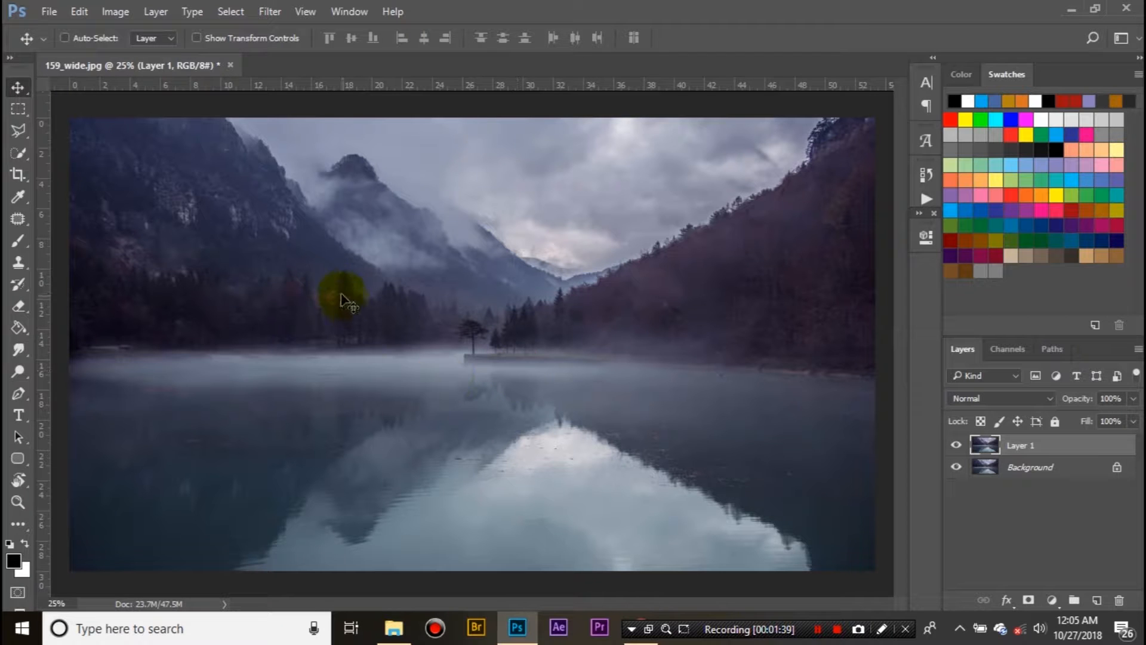
left_click(117, 13)
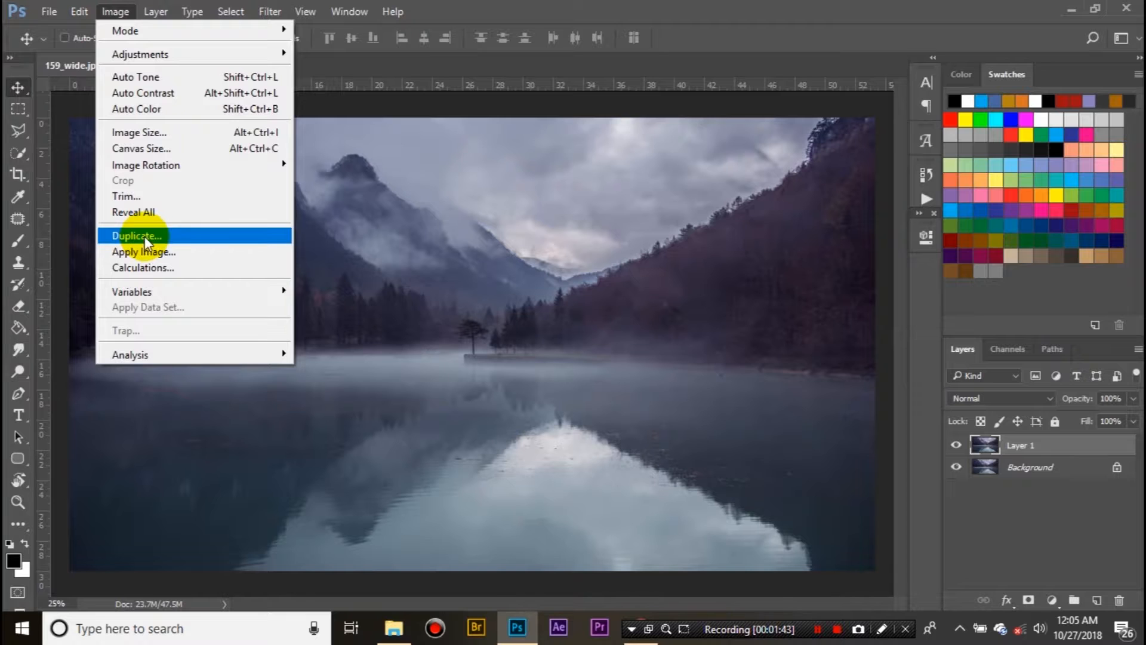
left_click(498, 10)
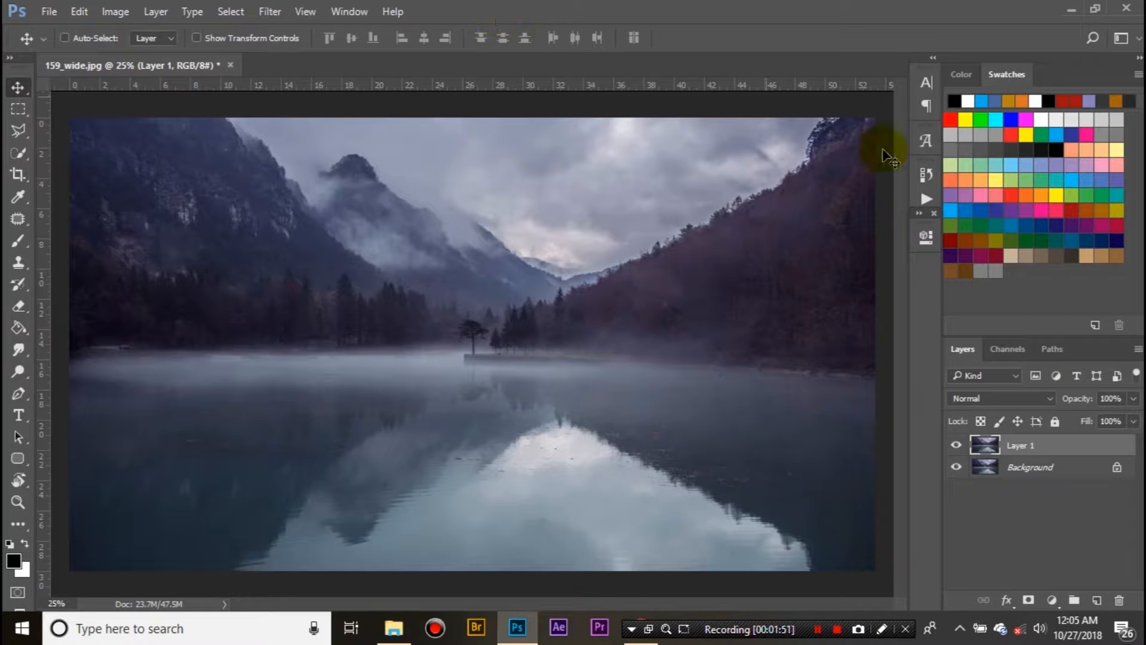
left_click(958, 468)
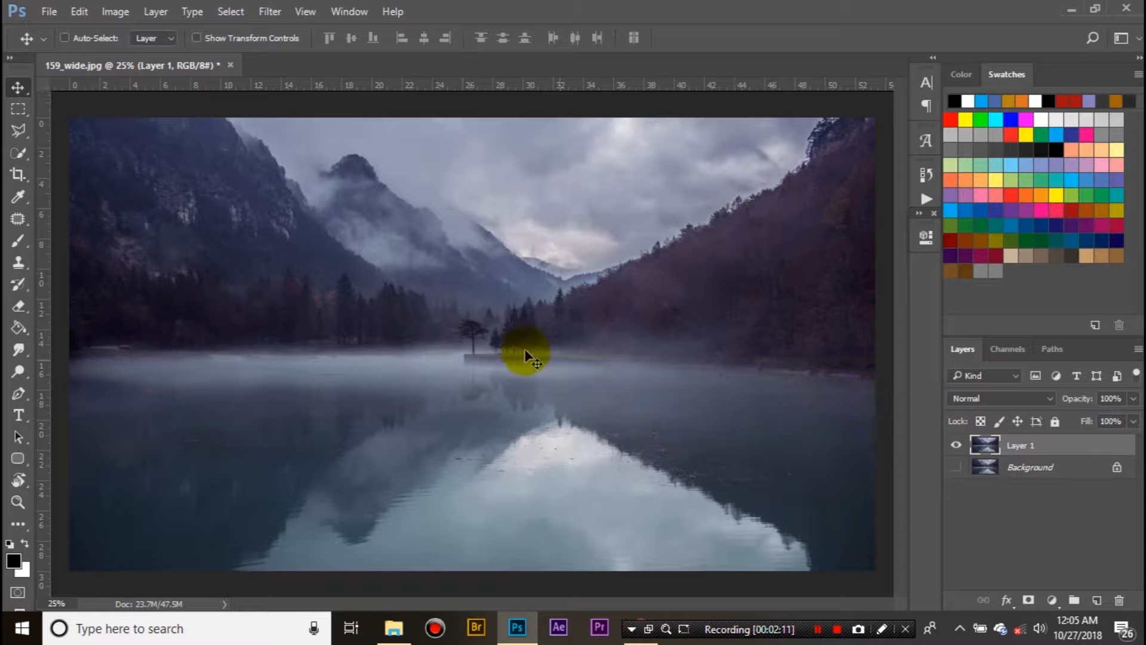
Add the text NATURE in 800 pt Adumu Regular and move it to the centre of the image
left_click(19, 415)
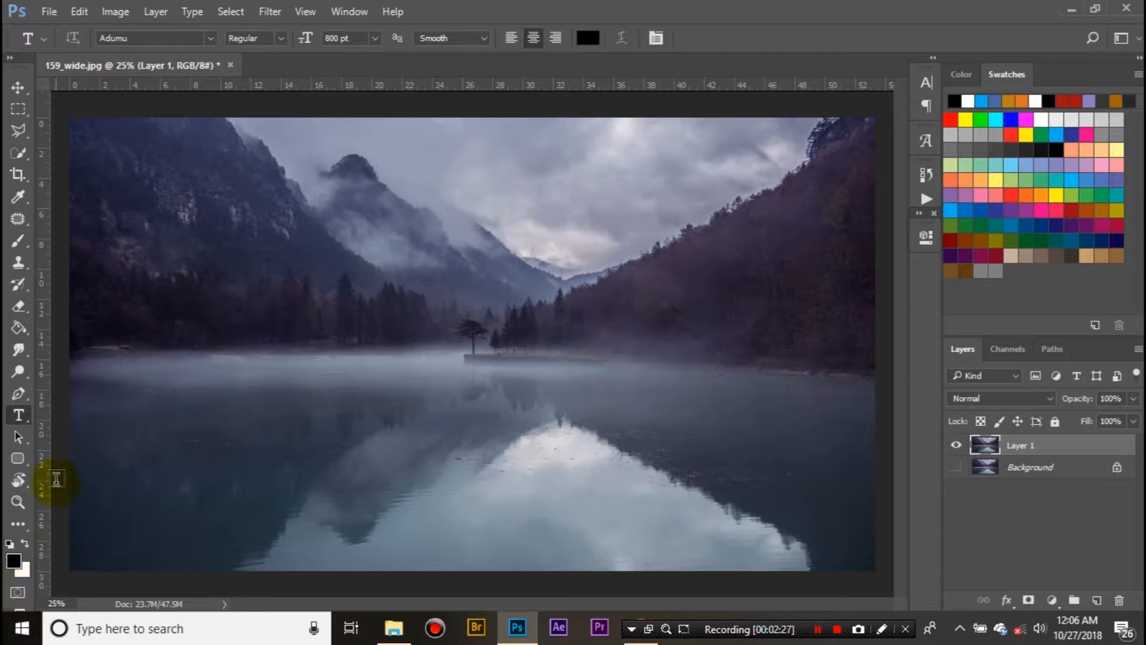
left_click(289, 336)
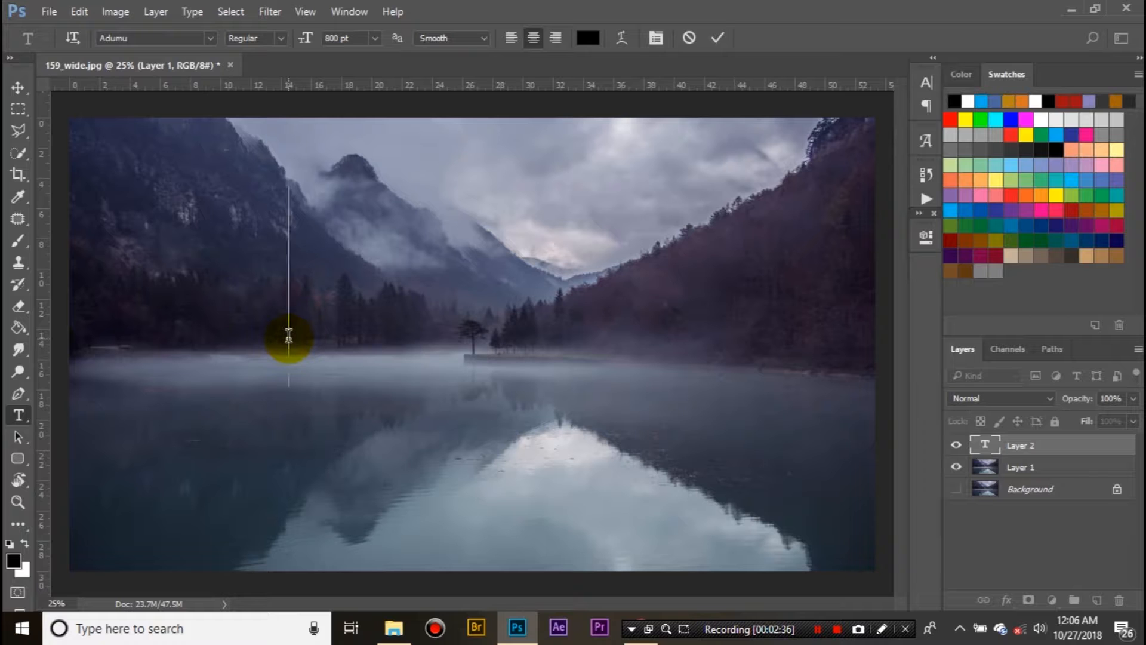
type("NATURE")
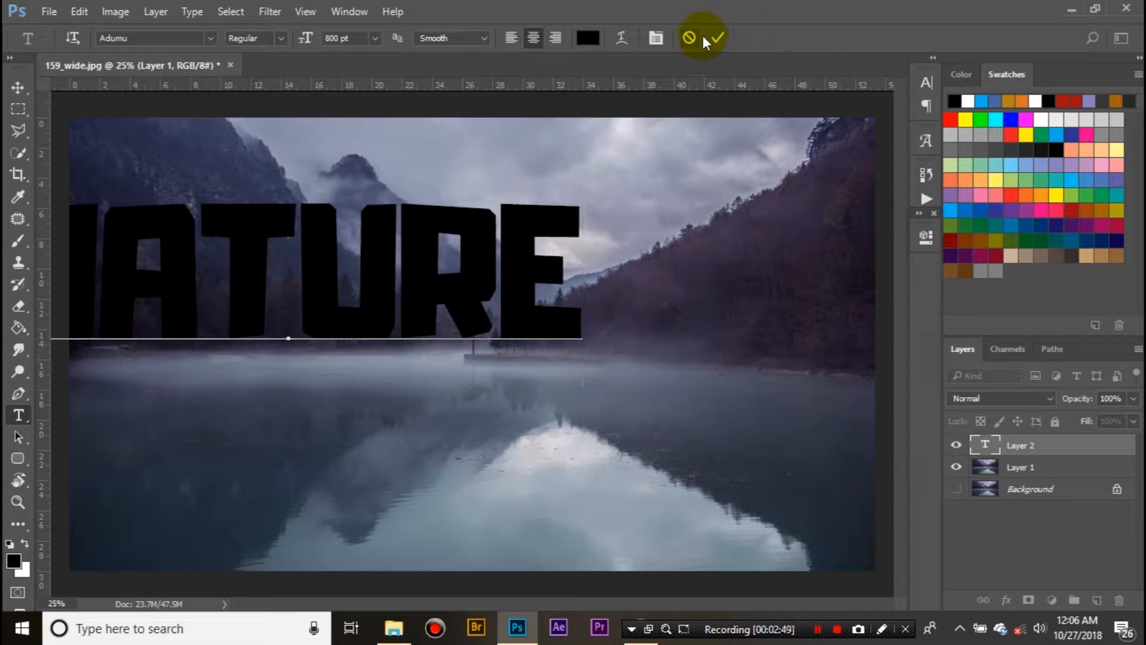
left_click(720, 38)
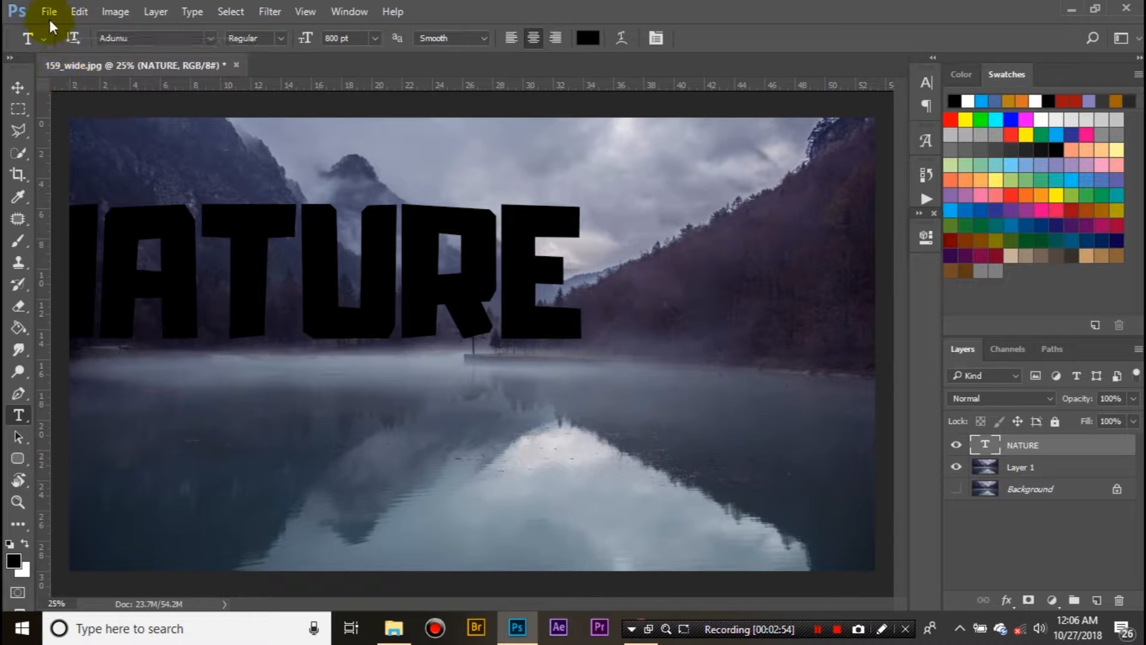
left_click(17, 88)
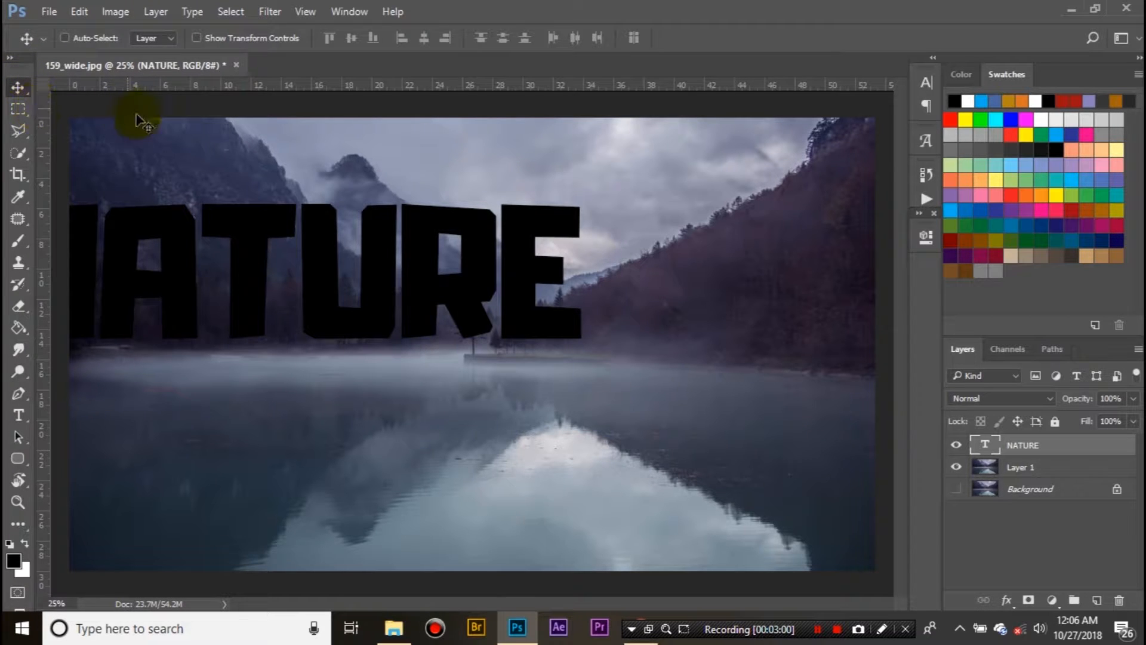
left_click_drag(333, 289, 516, 349)
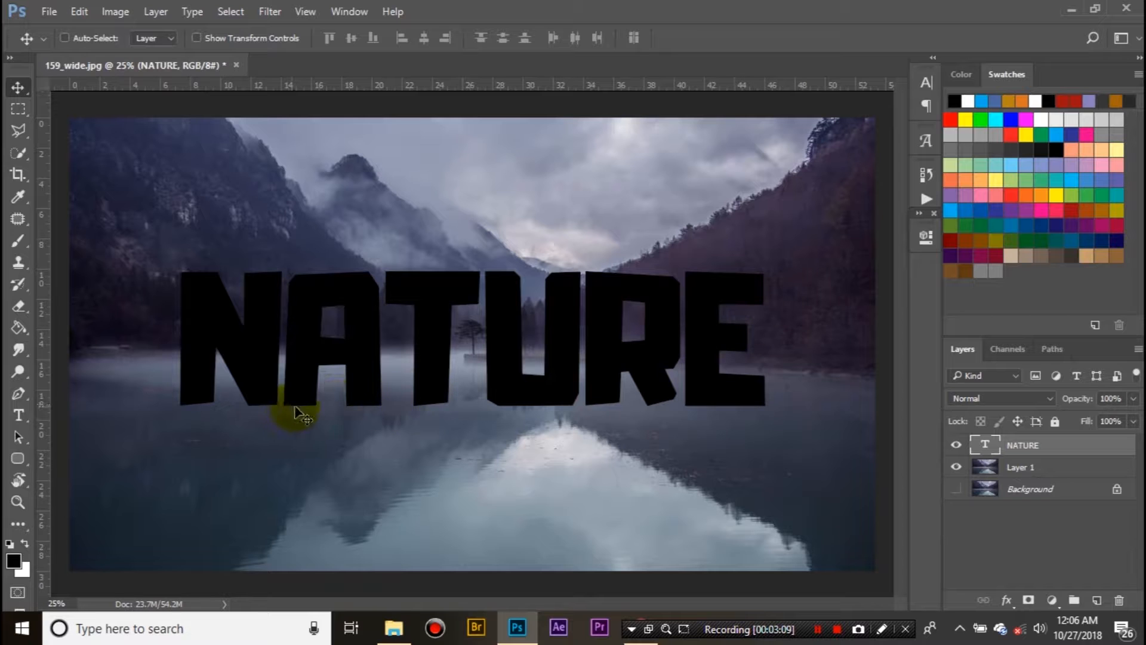
Change the NATURE text colour to white (ffffff)
key("t")
left_click(588, 38)
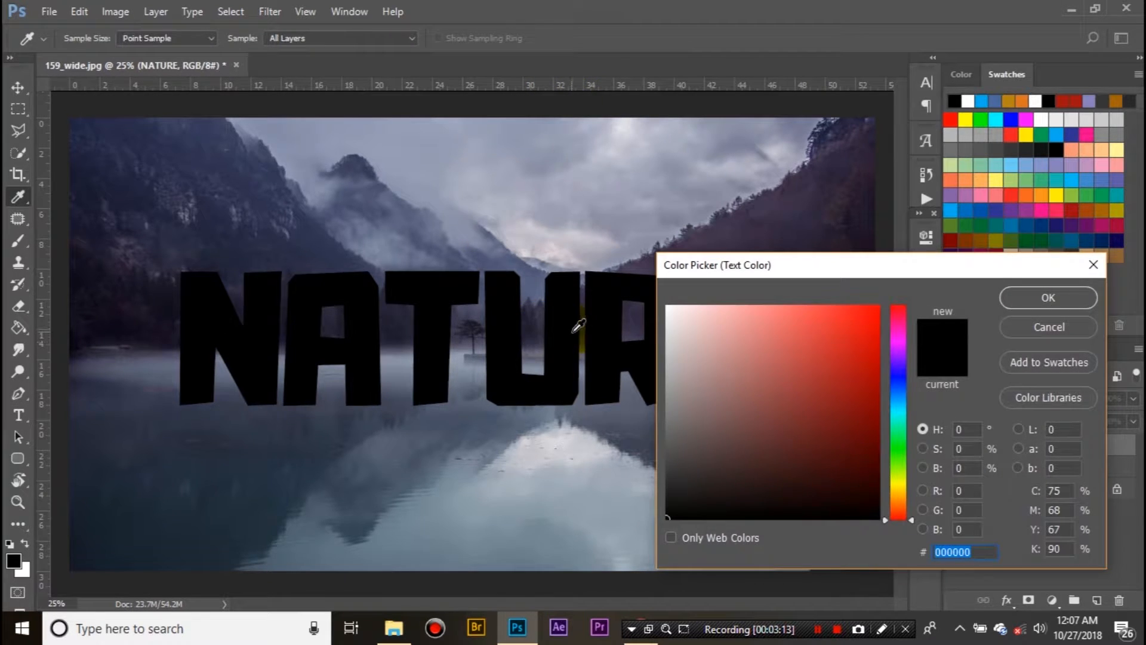
left_click(739, 429)
left_click_drag(493, 264, 307, 25)
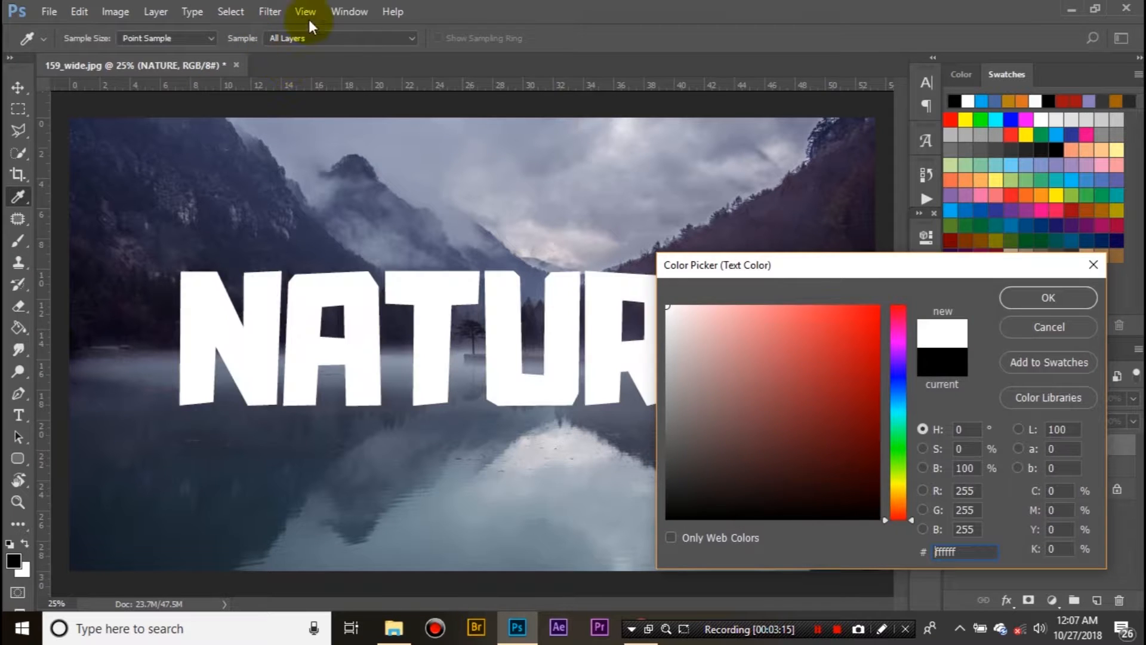
left_click(1069, 297)
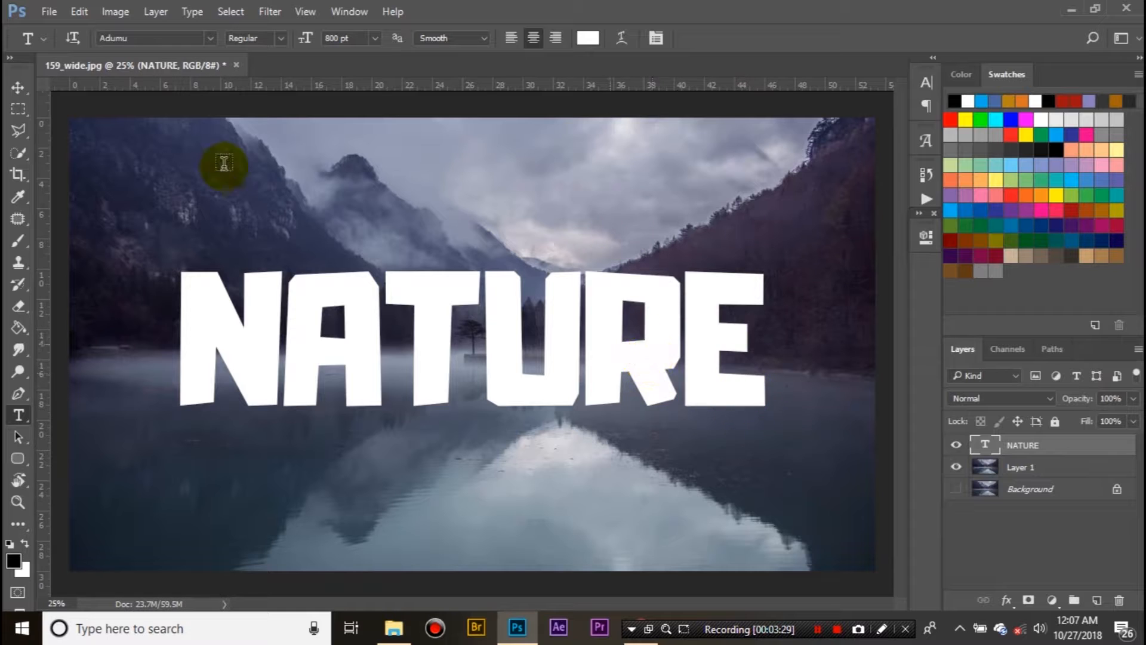
Move Layer 1 above the NATURE text layer in the layer stack
left_click(17, 88)
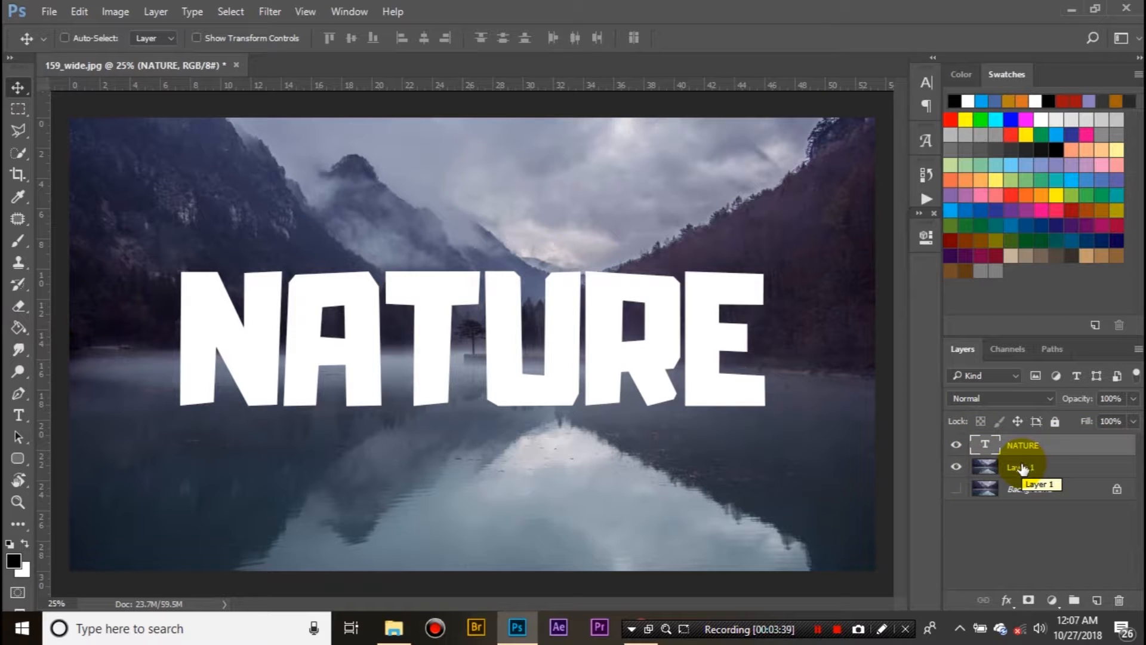
left_click_drag(1019, 466, 1024, 438)
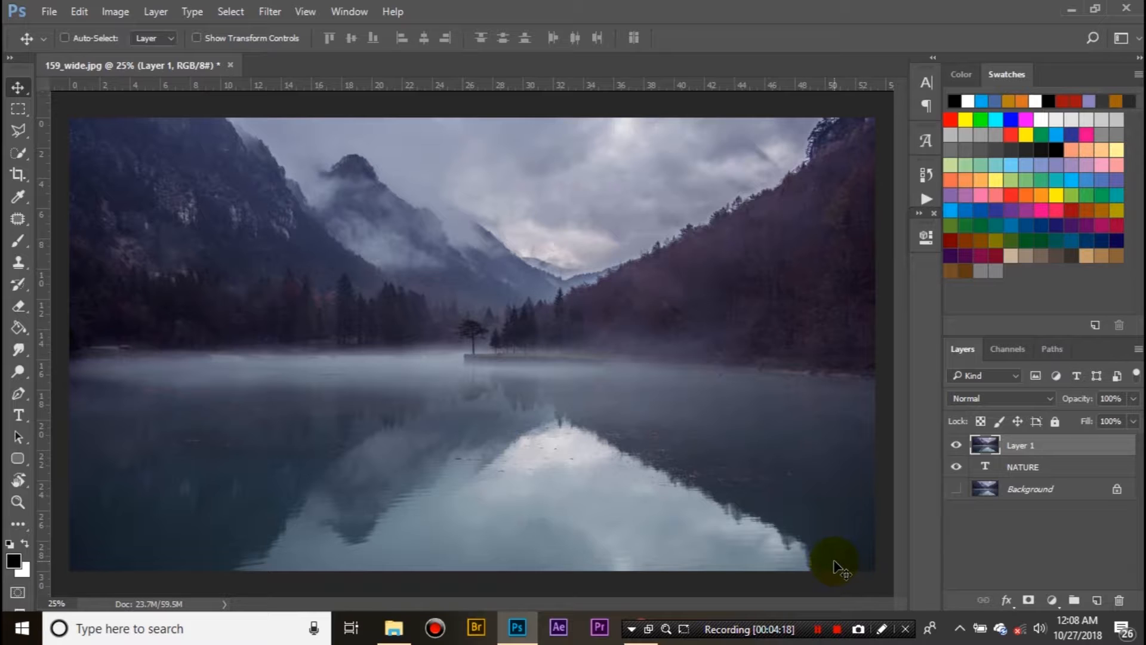
left_click(858, 618)
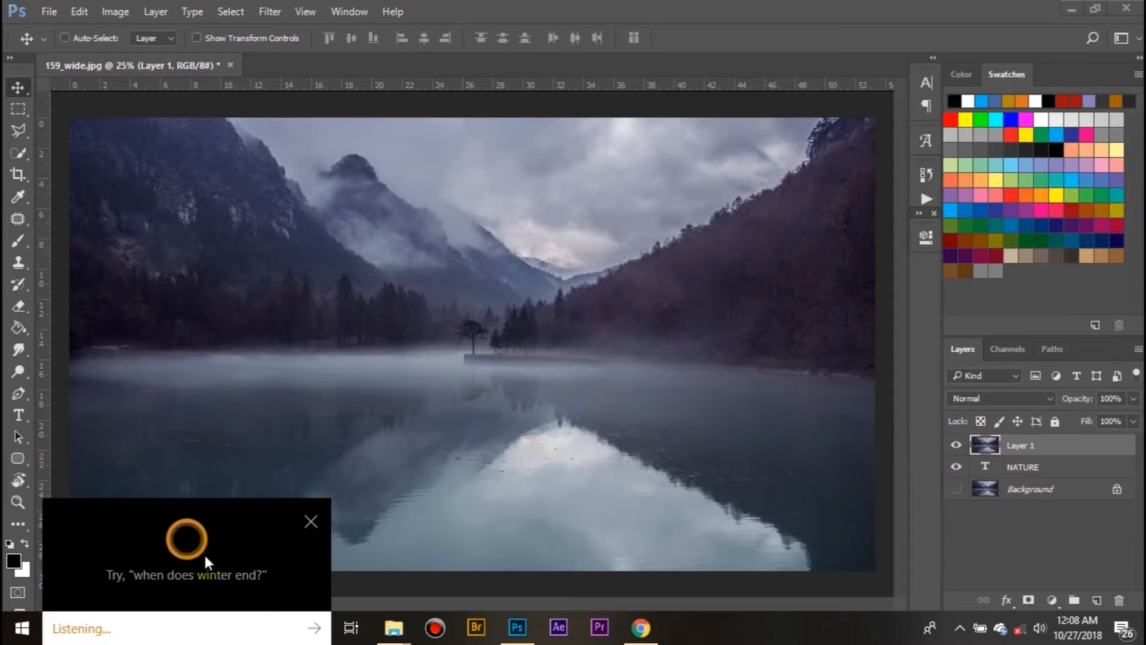
left_click(311, 521)
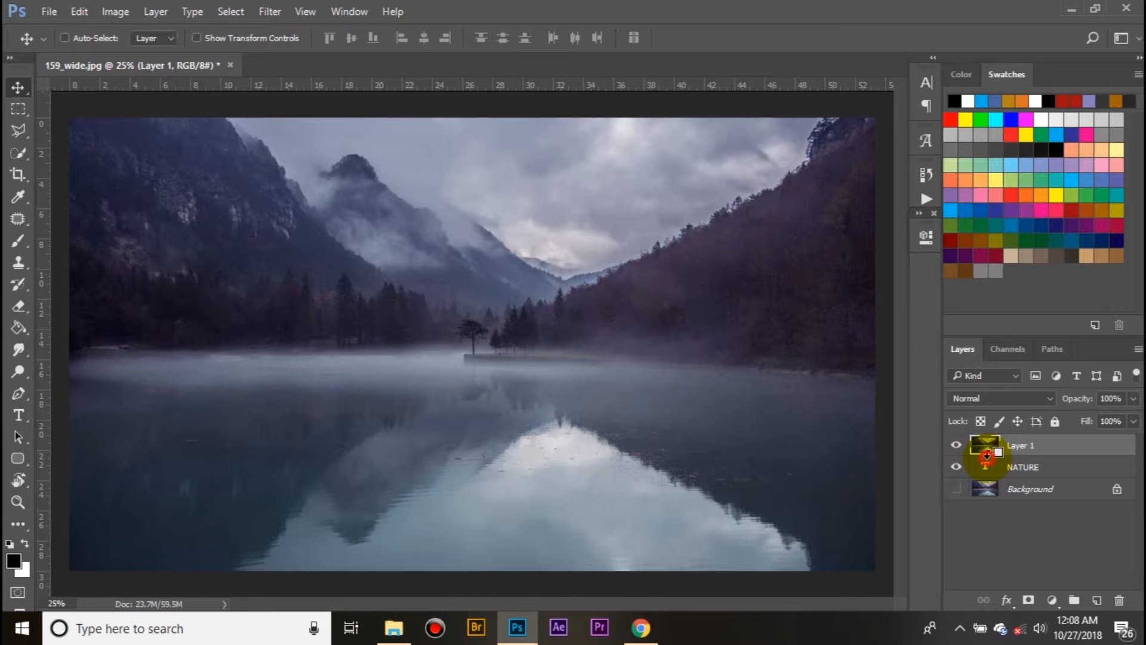
Clip Layer 1 to the NATURE text layer with a clipping mask
left_click(988, 453, "alt")
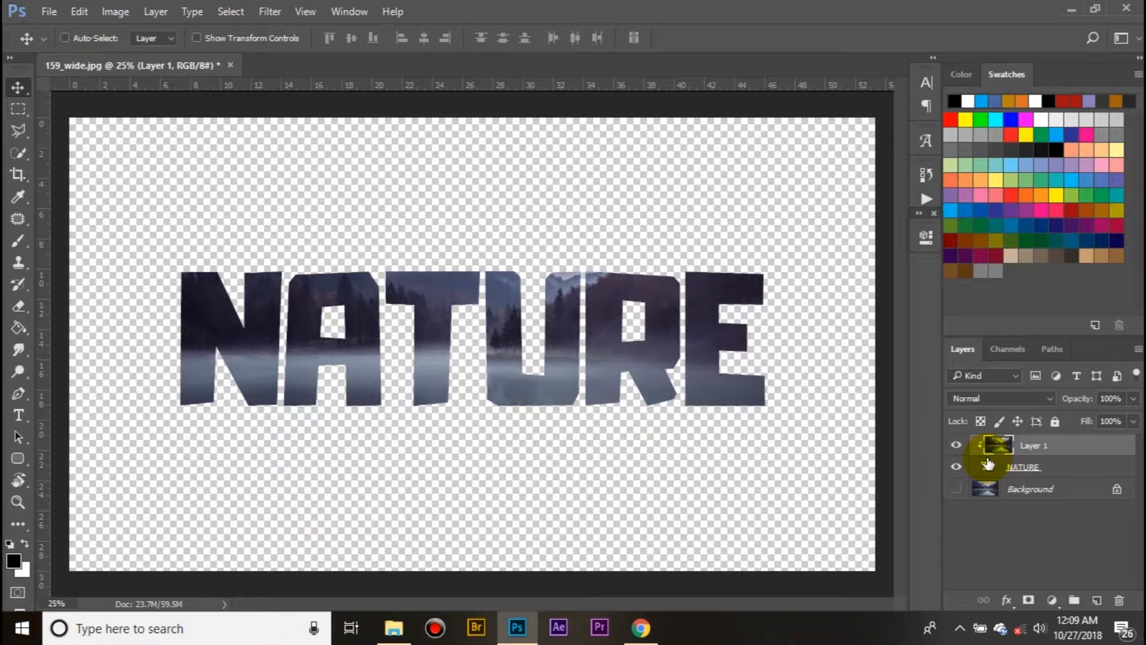
left_click(988, 463, "alt")
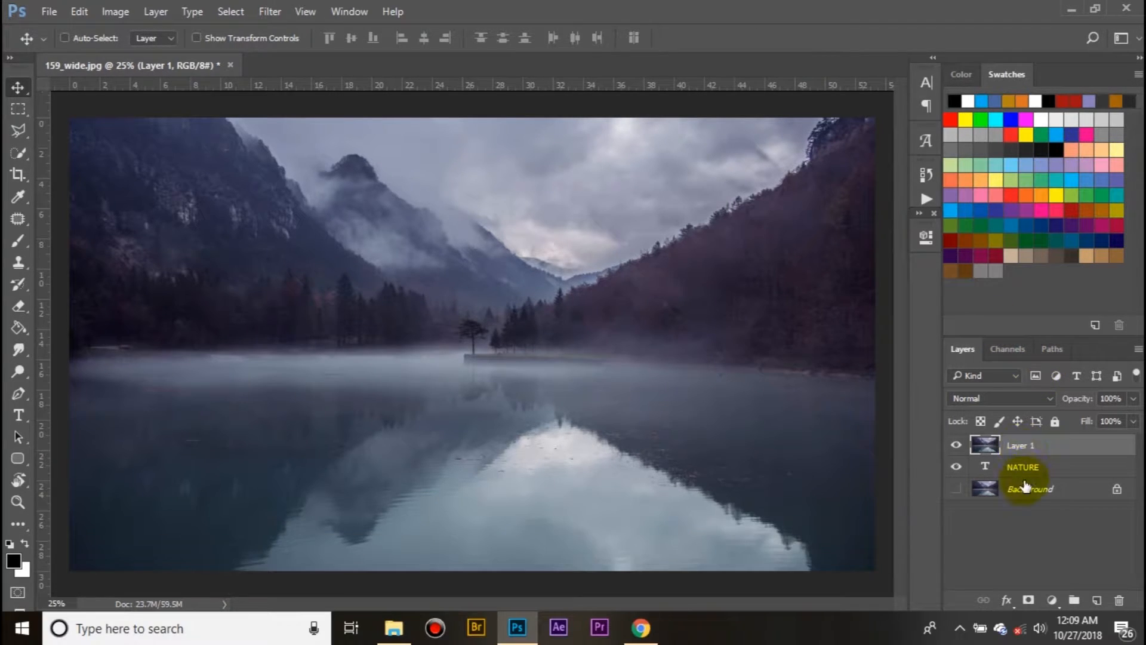
right_click(1026, 447)
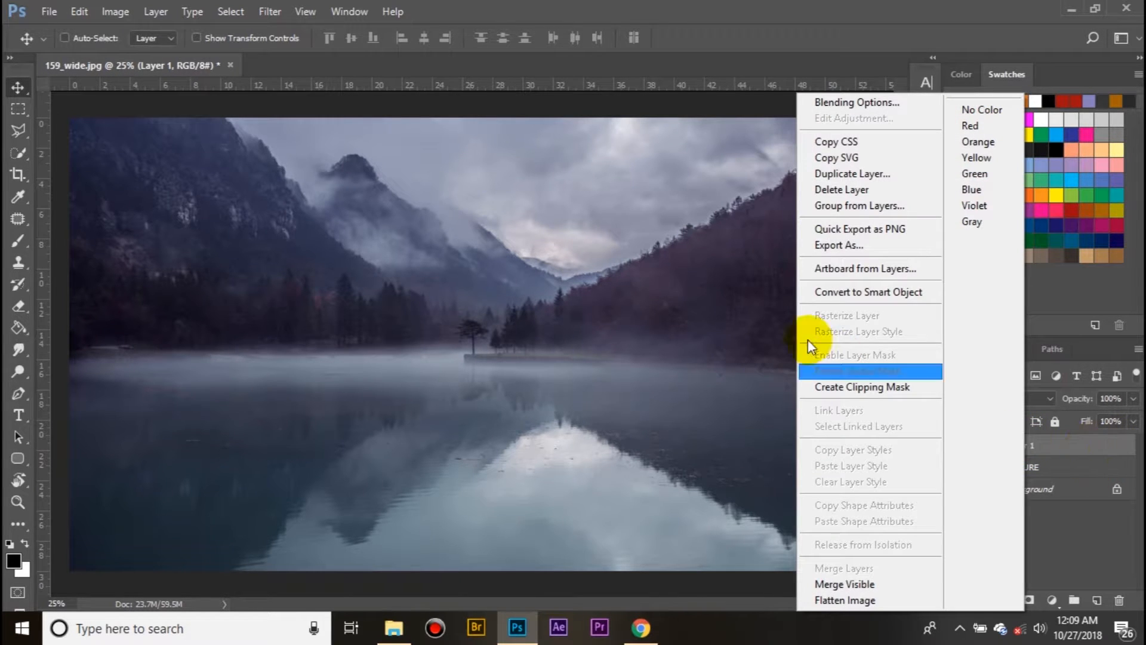
left_click(857, 388)
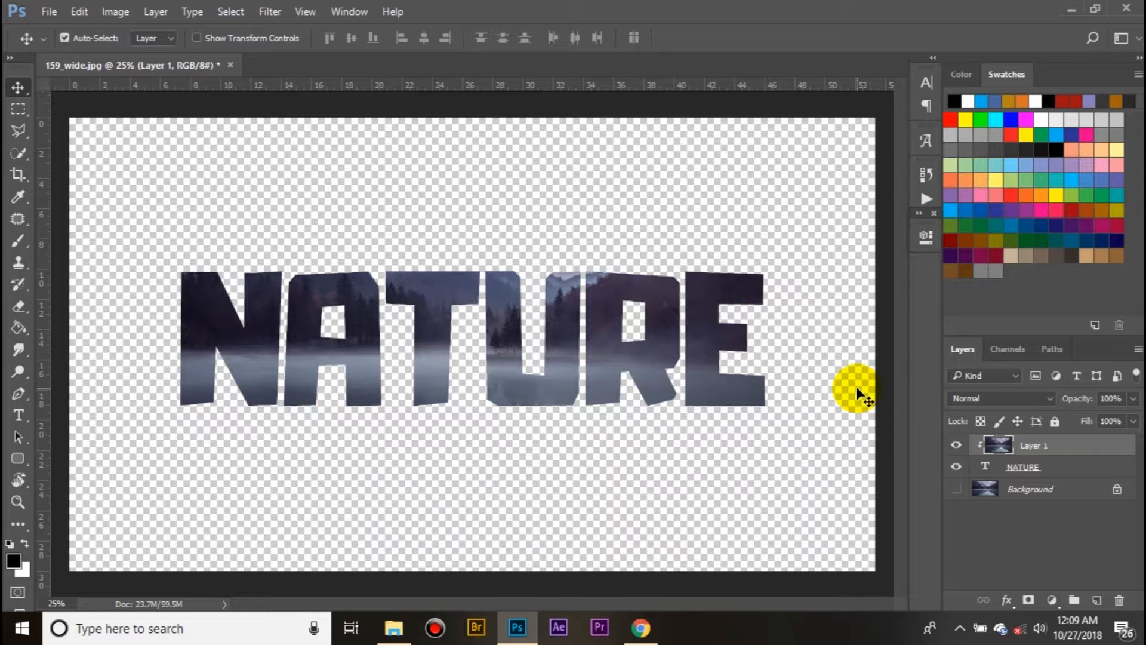
Try enlarging the clipped Layer 1 to about 125% and shifting it within the NATURE lettering
key("ctrl+t")
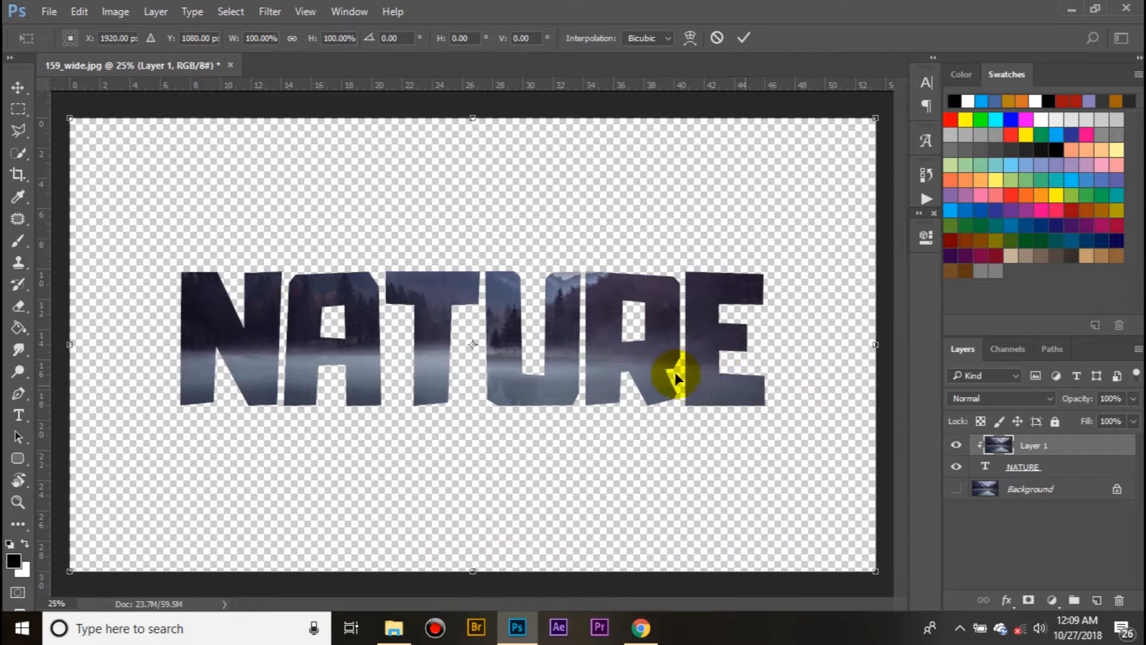
scroll(674, 371, "down", 3)
scroll(503, 323, "up", 2)
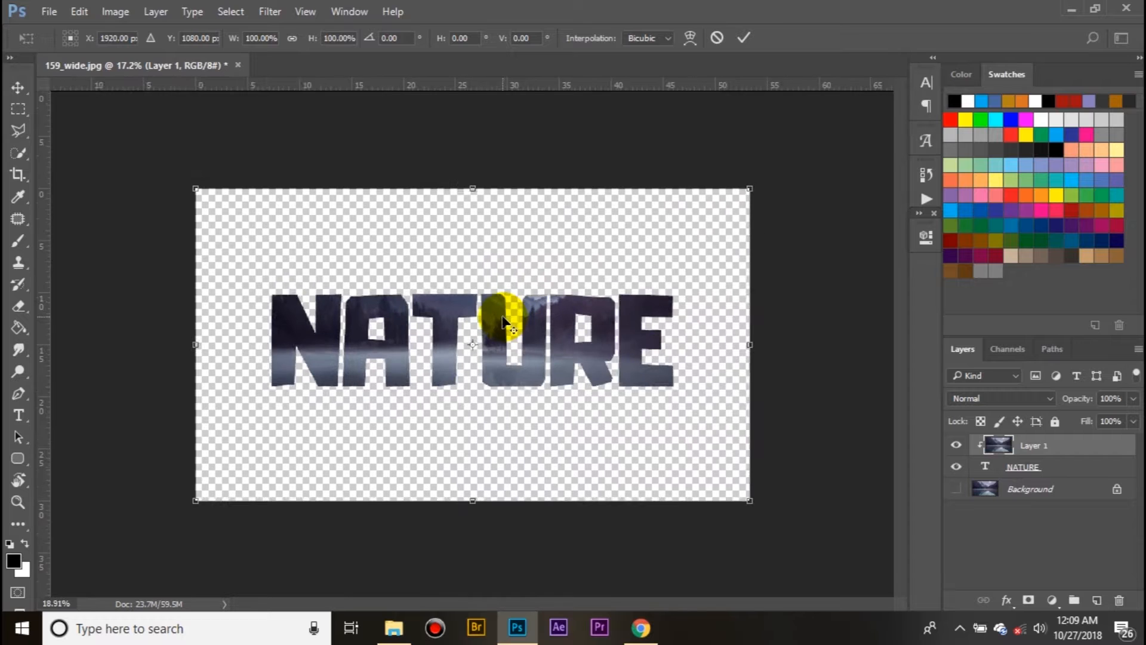
left_click_drag(803, 157, 902, 130)
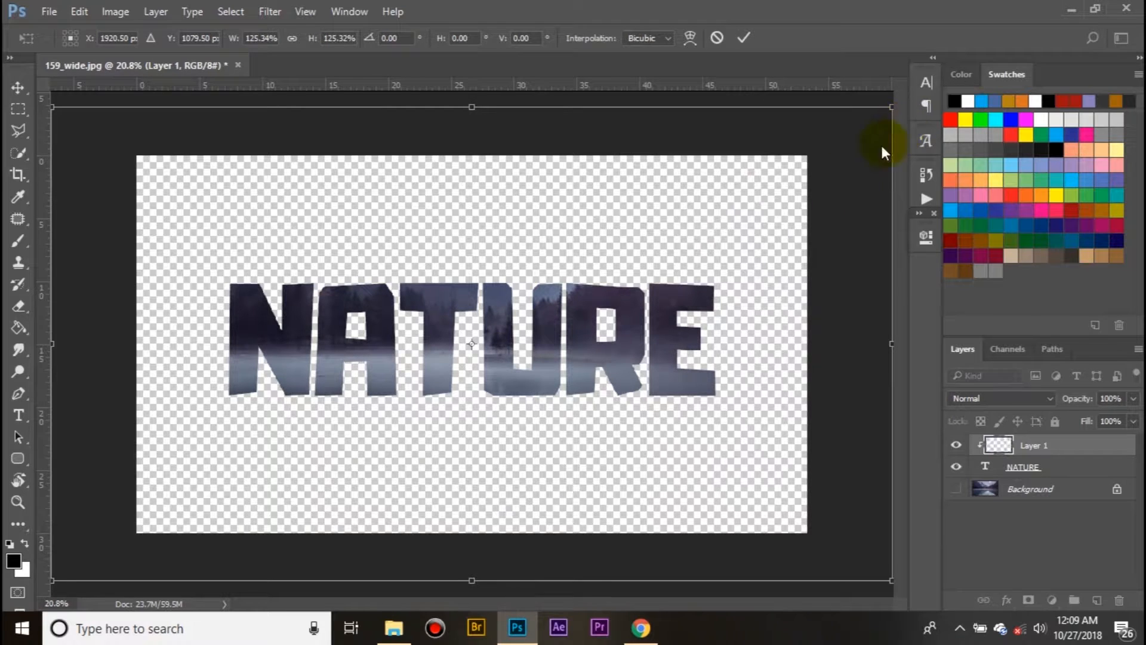
left_click_drag(591, 437, 577, 396)
left_click(718, 38)
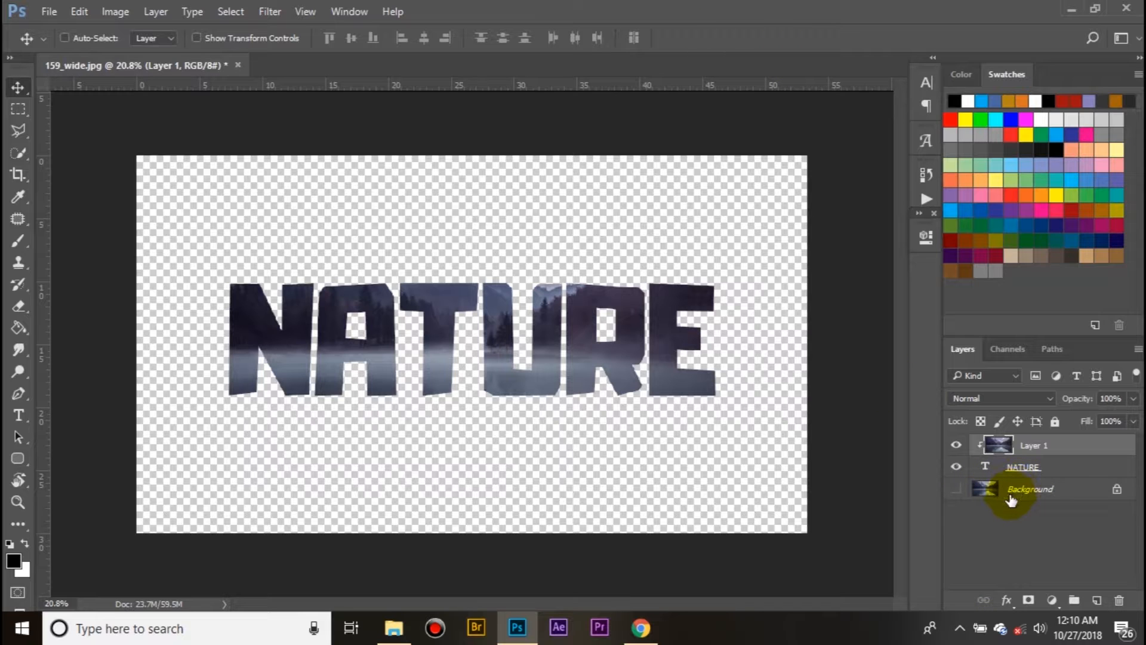
Toggle the Background layer's visibility to compare the lettering with and without it, leaving the layer shown
left_click(956, 491)
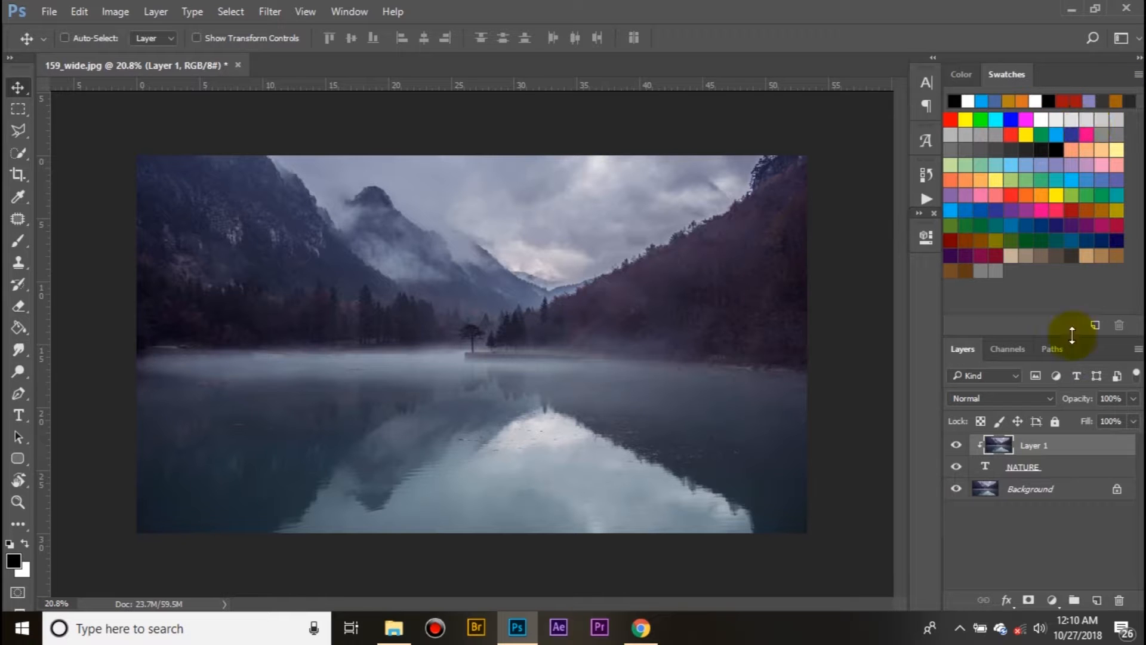
left_click(960, 491)
left_click(959, 492)
left_click(959, 493)
left_click(961, 495)
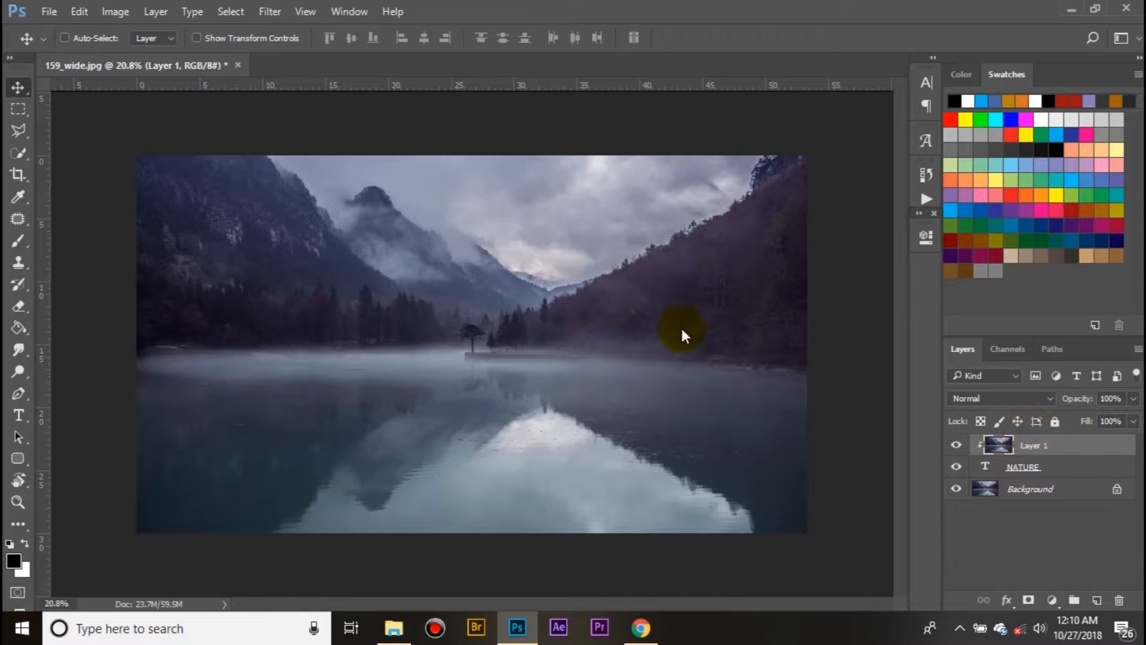
left_click_drag(497, 276, 442, 339)
left_click_drag(574, 353, 570, 310)
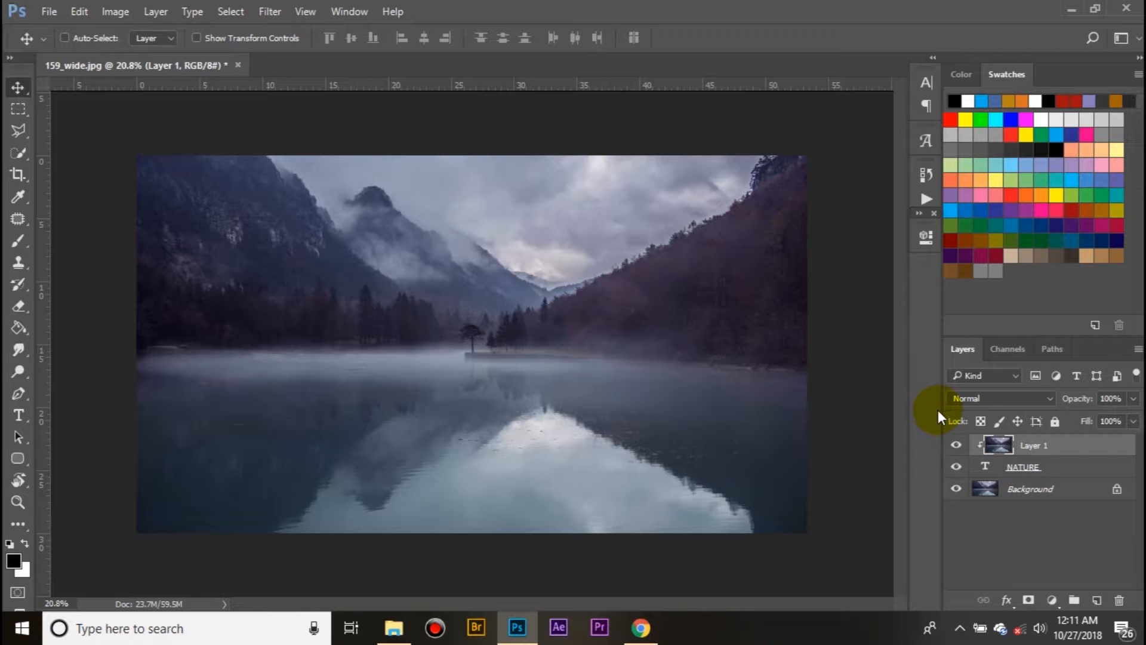
Add a Bevel & Emboss effect to the NATURE text layer and open the effect's settings
left_click(1058, 467)
double_click(1057, 467)
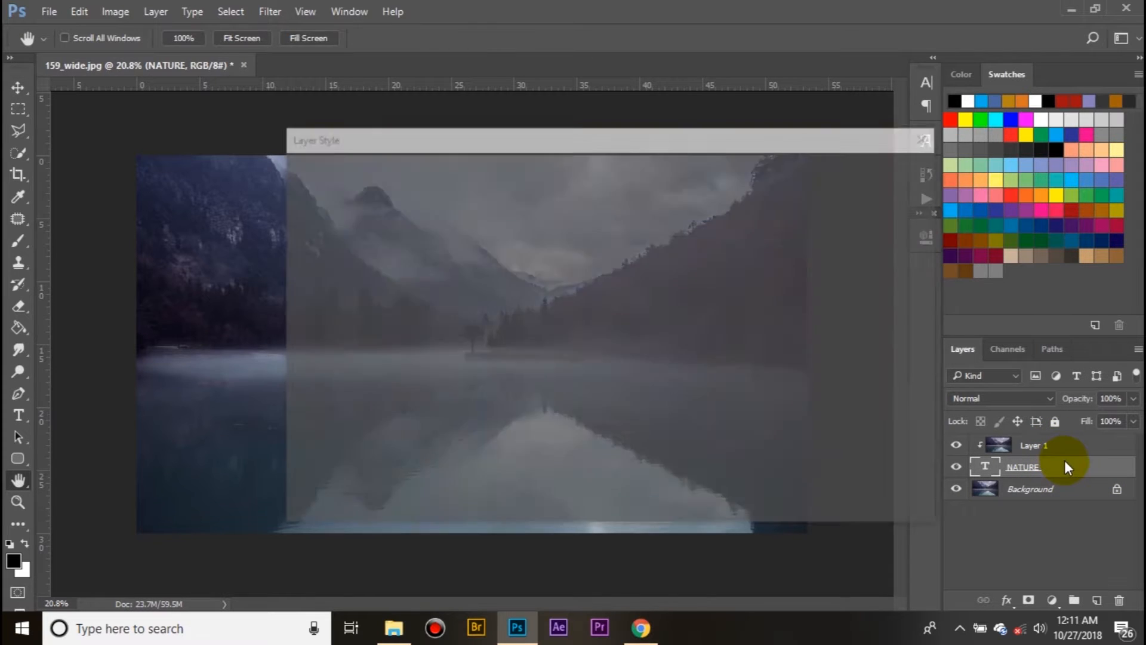
left_click_drag(355, 145, 600, 84)
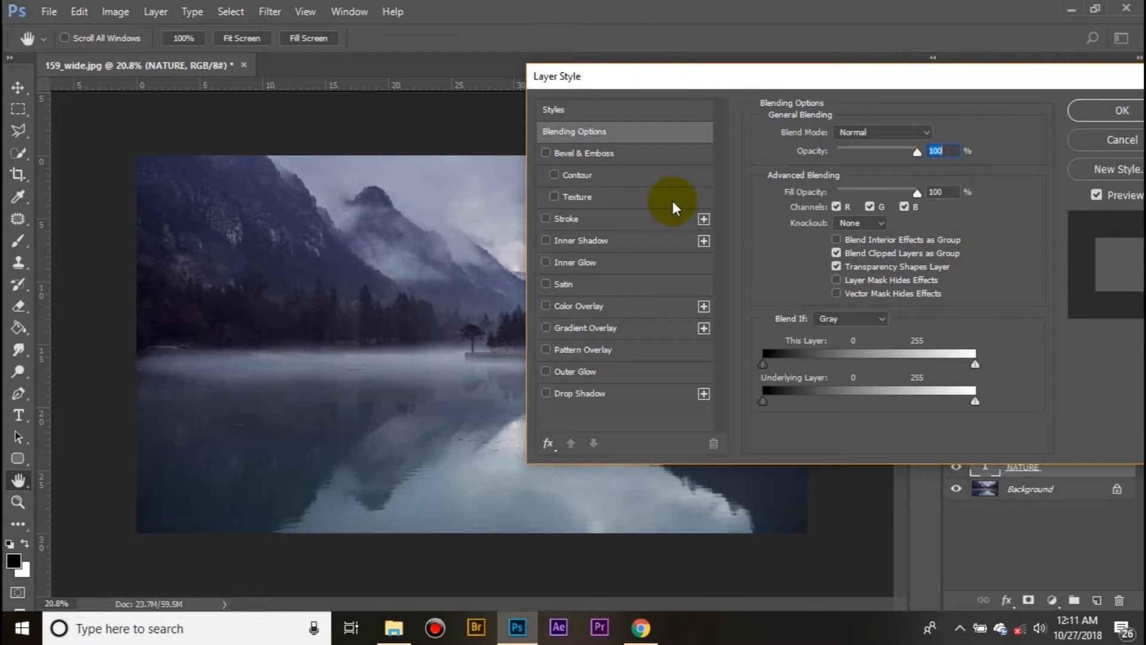
left_click_drag(618, 74, 548, 41)
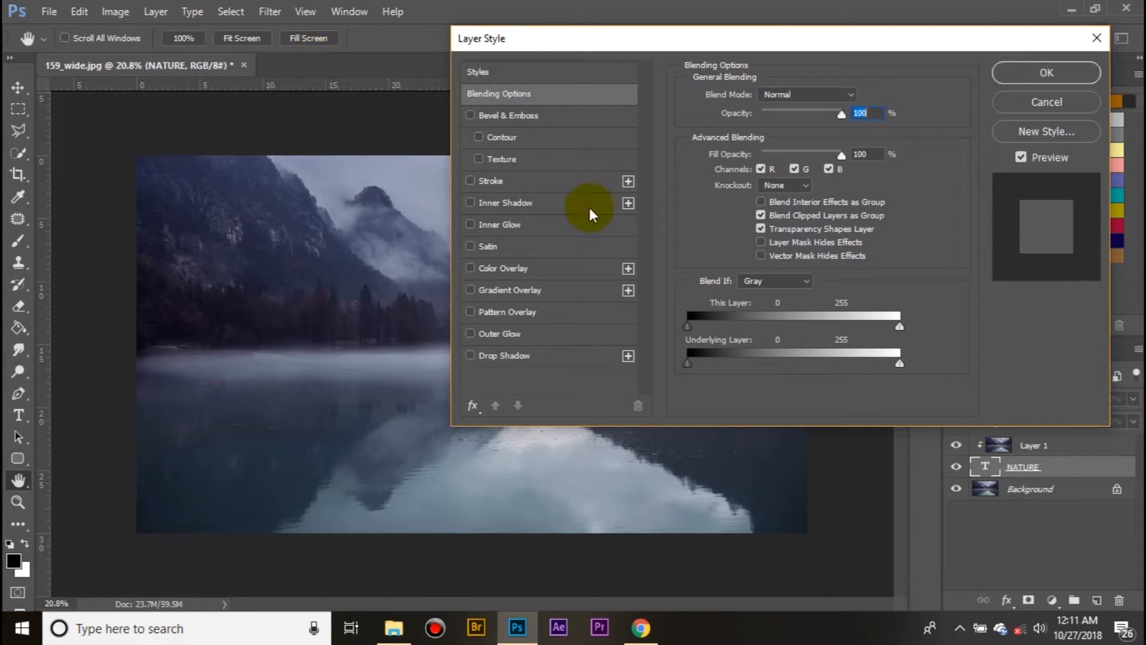
left_click(475, 114)
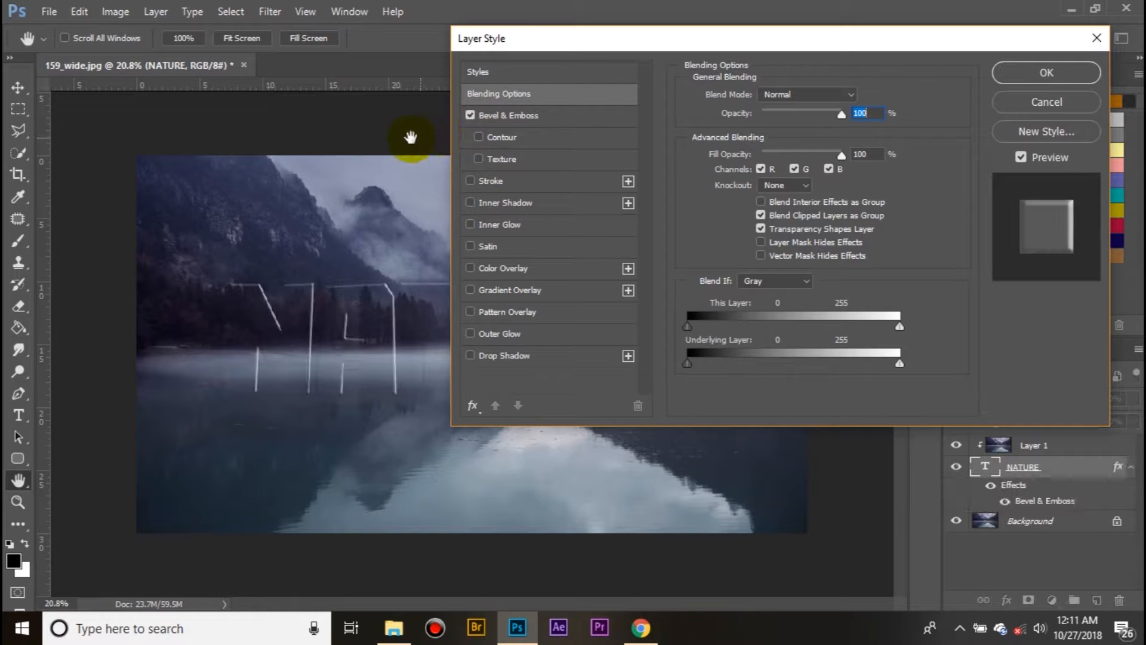
left_click(504, 116)
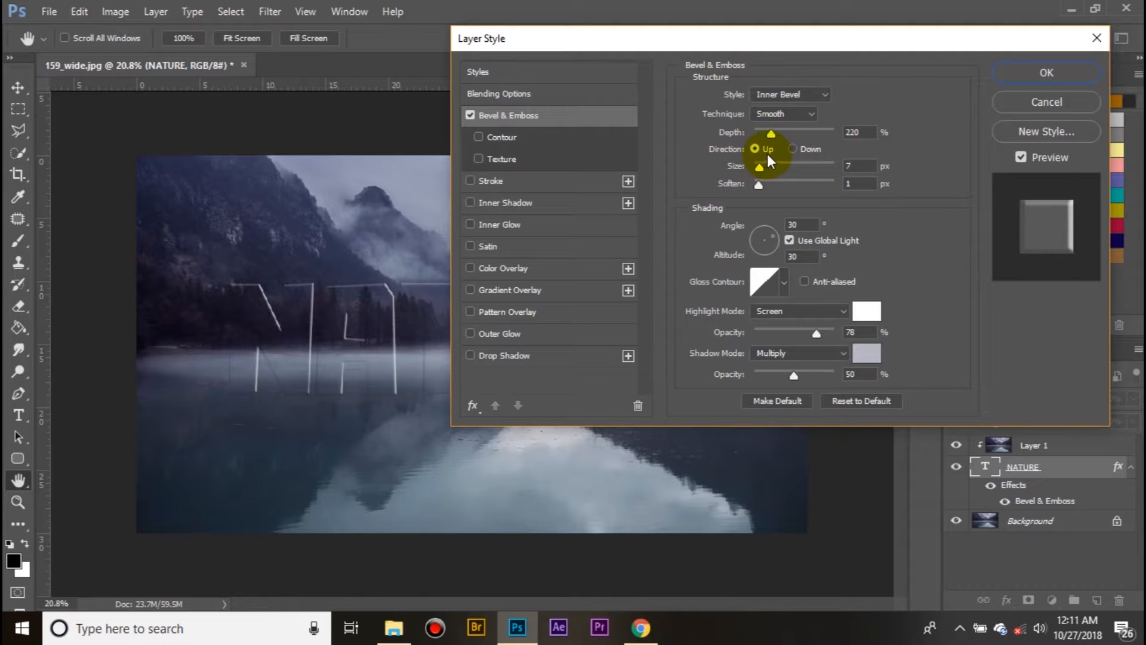
Set the Bevel & Emboss depth to 100%, the size to 3 px and the shading angle to 90°
mouse_move(777, 131)
left_mouse_down()
mouse_move(794, 135)
mouse_move(764, 145)
left_mouse_up()
type("1")
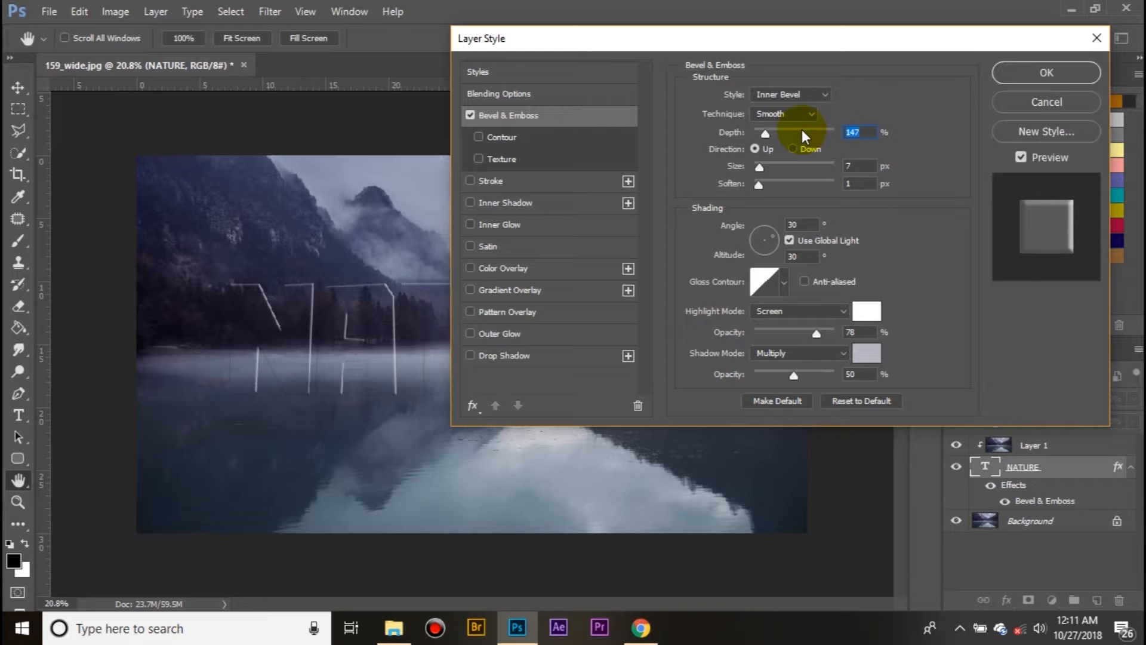
type("00")
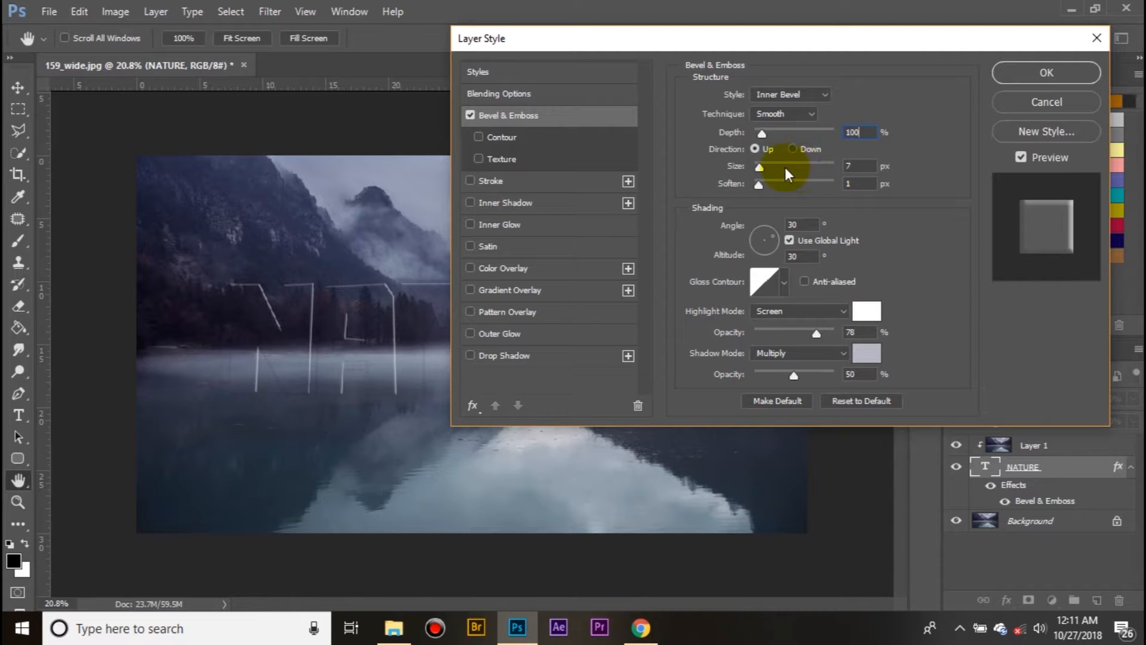
left_click_drag(758, 167, 756, 169)
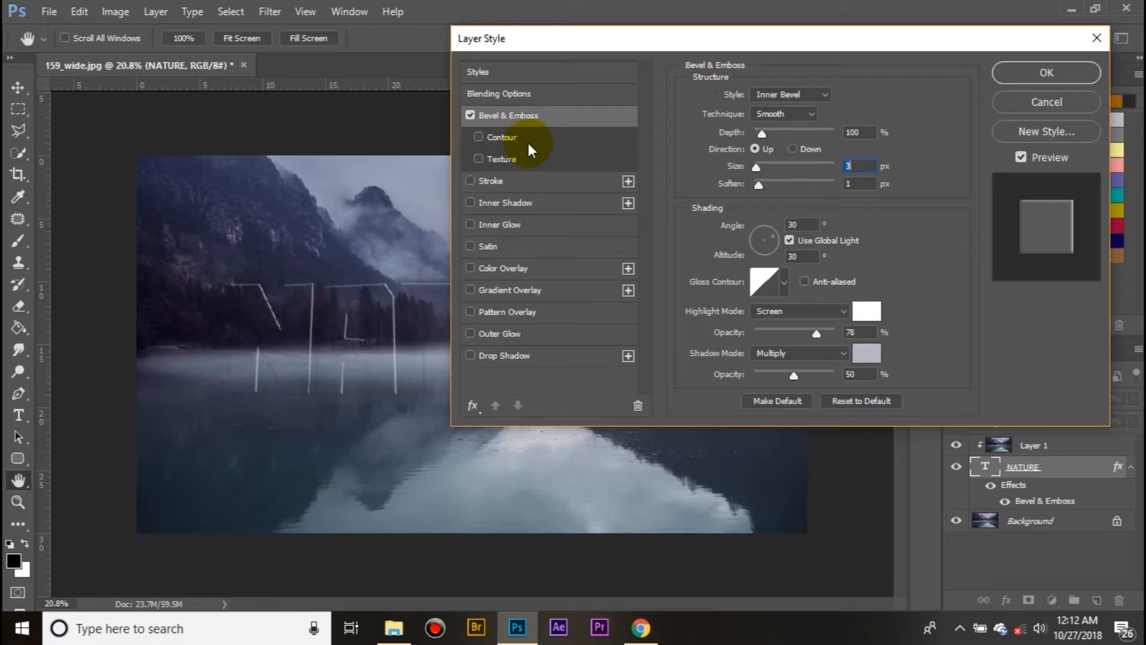
left_click(797, 225)
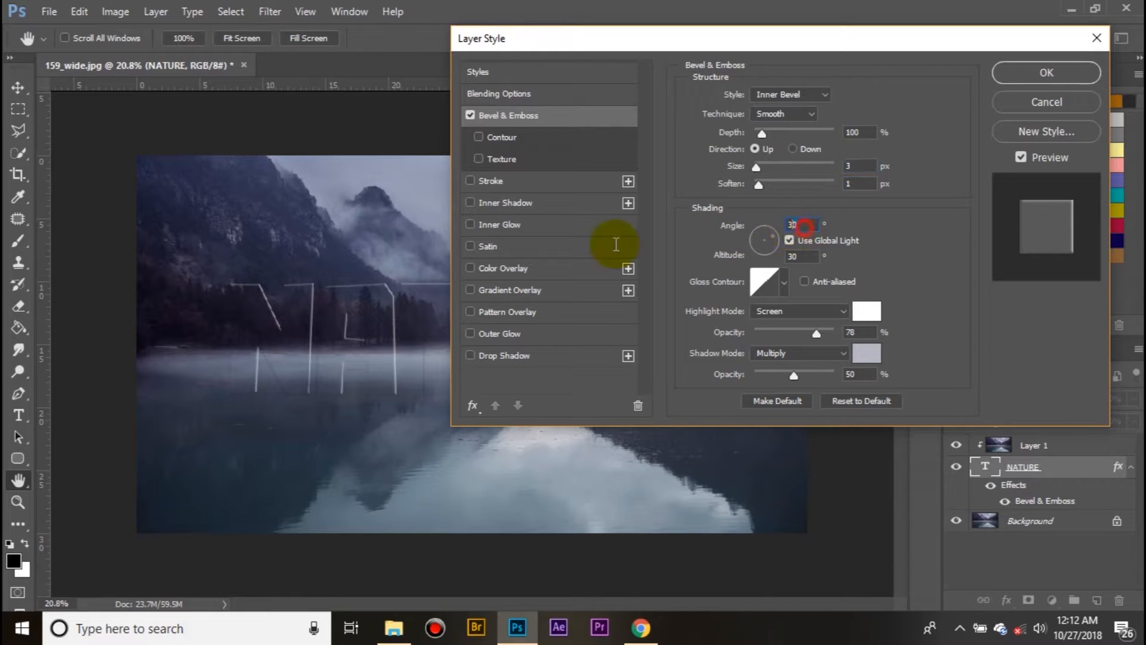
type("90")
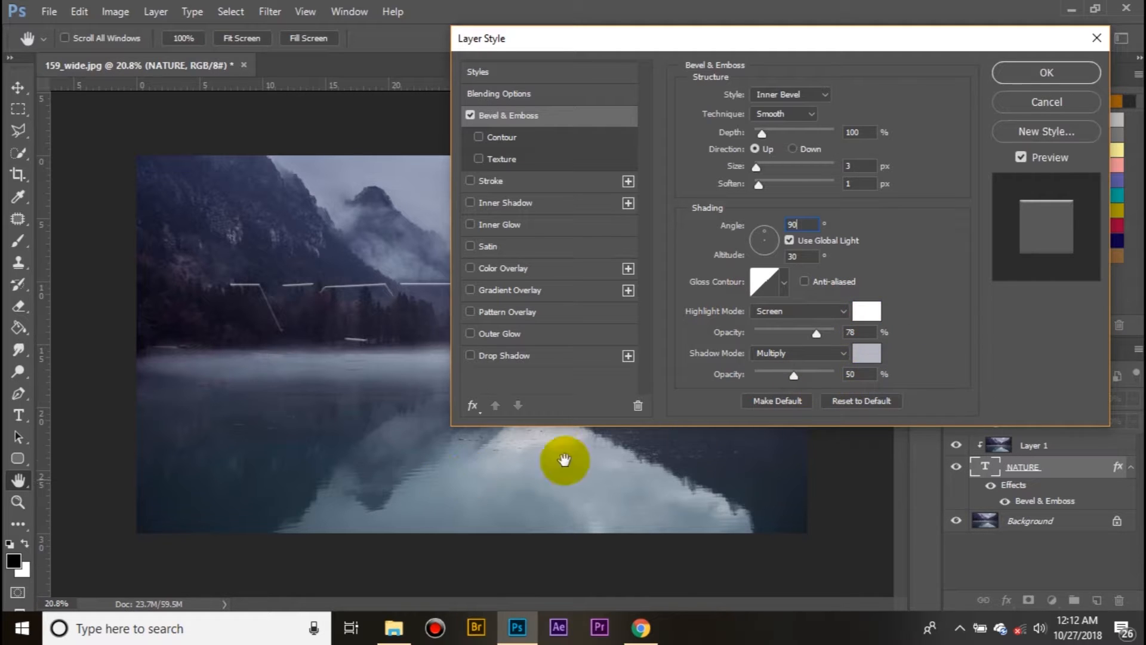
left_click(868, 354)
left_click(1065, 300)
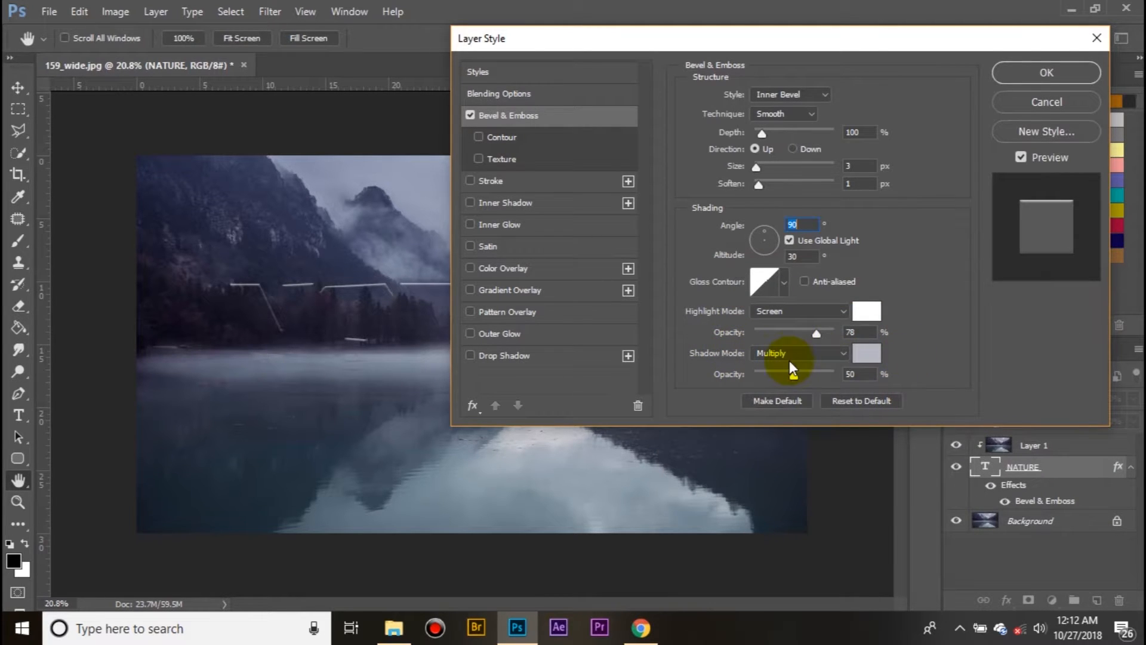
left_click(869, 354)
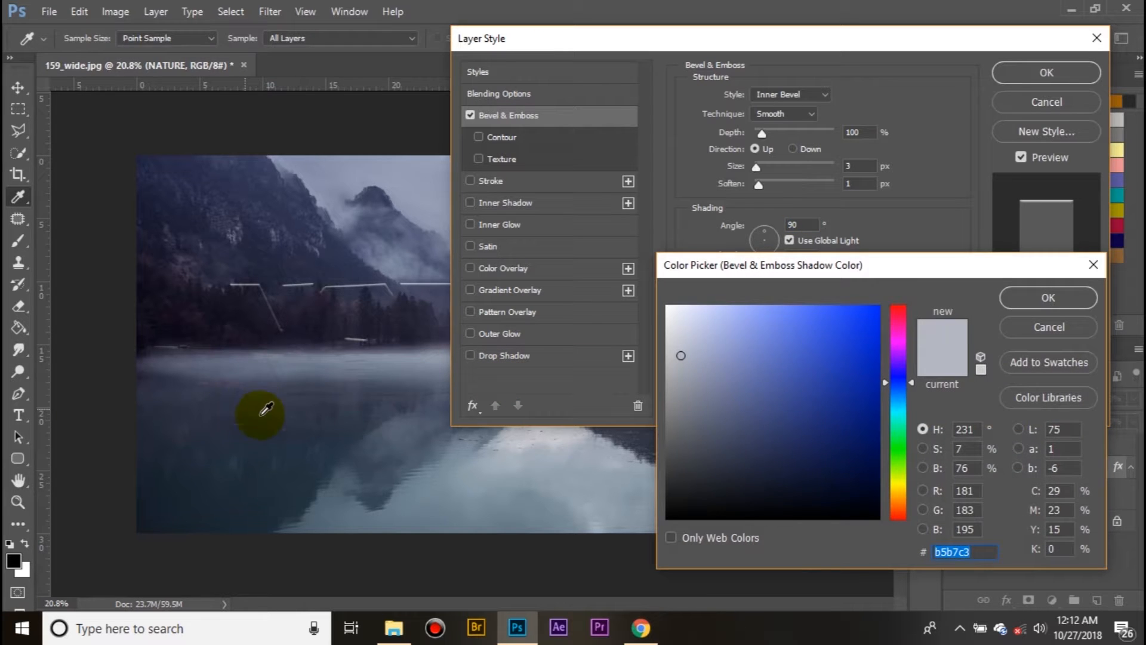
left_click(299, 451)
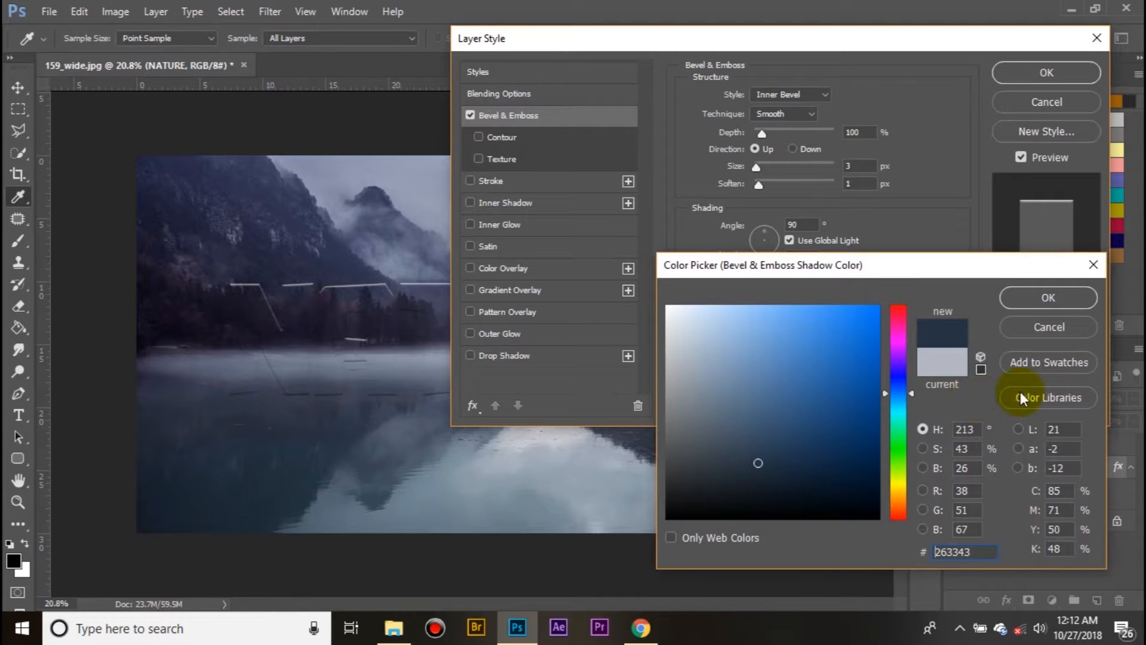
left_click(525, 489)
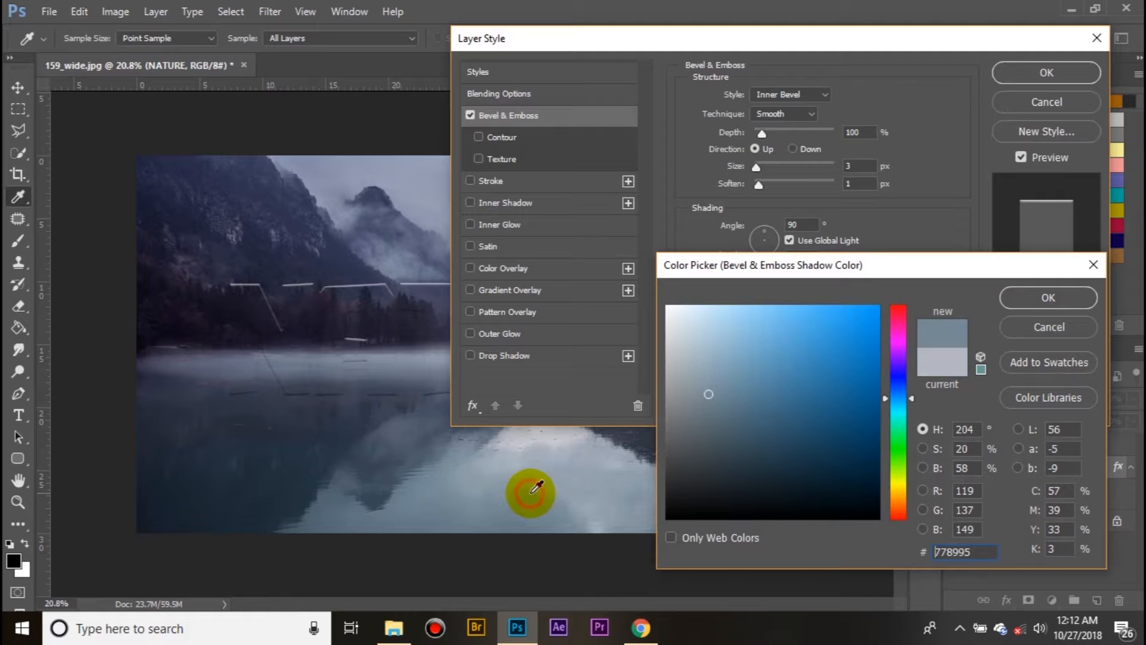
left_click(421, 181)
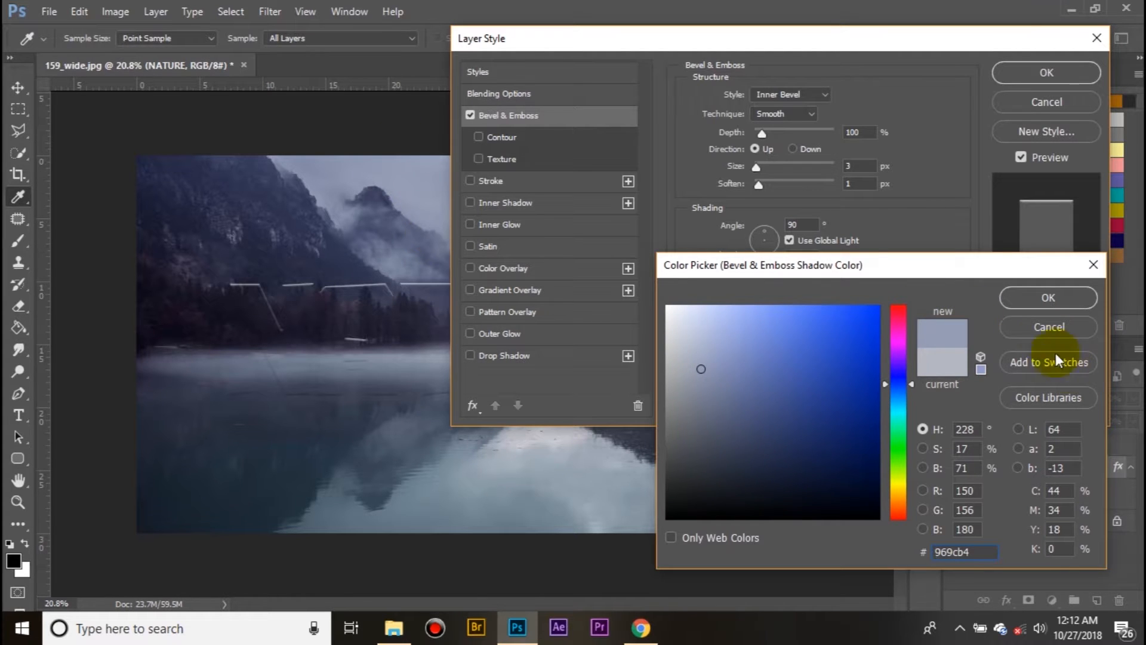
left_click(1044, 327)
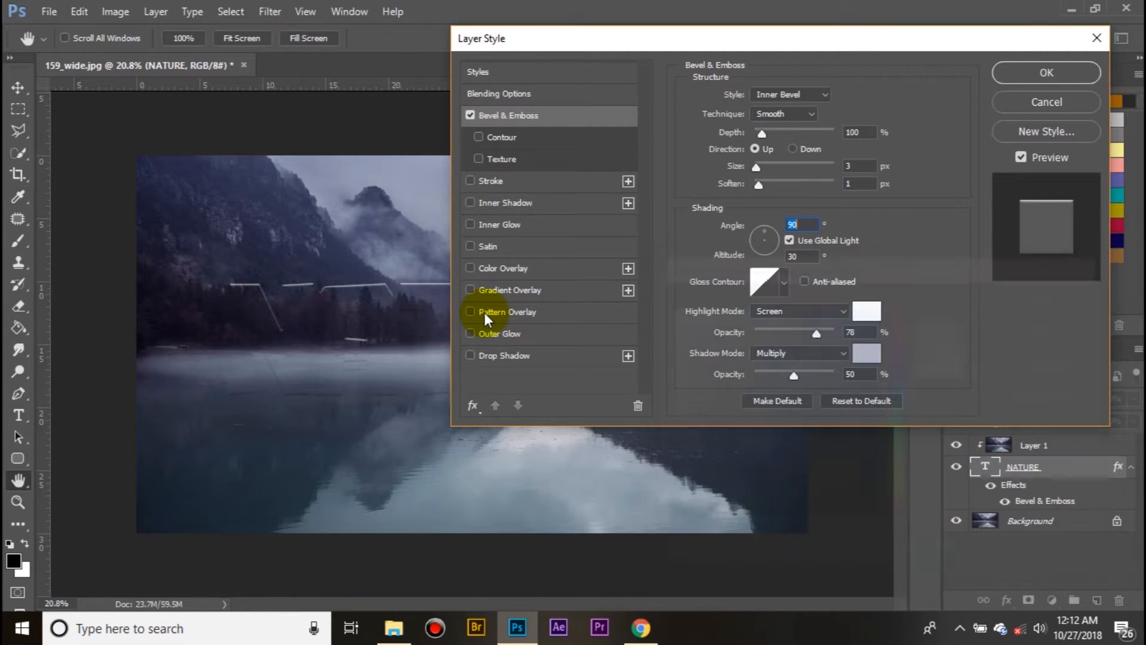
left_click(873, 360)
left_click(870, 353)
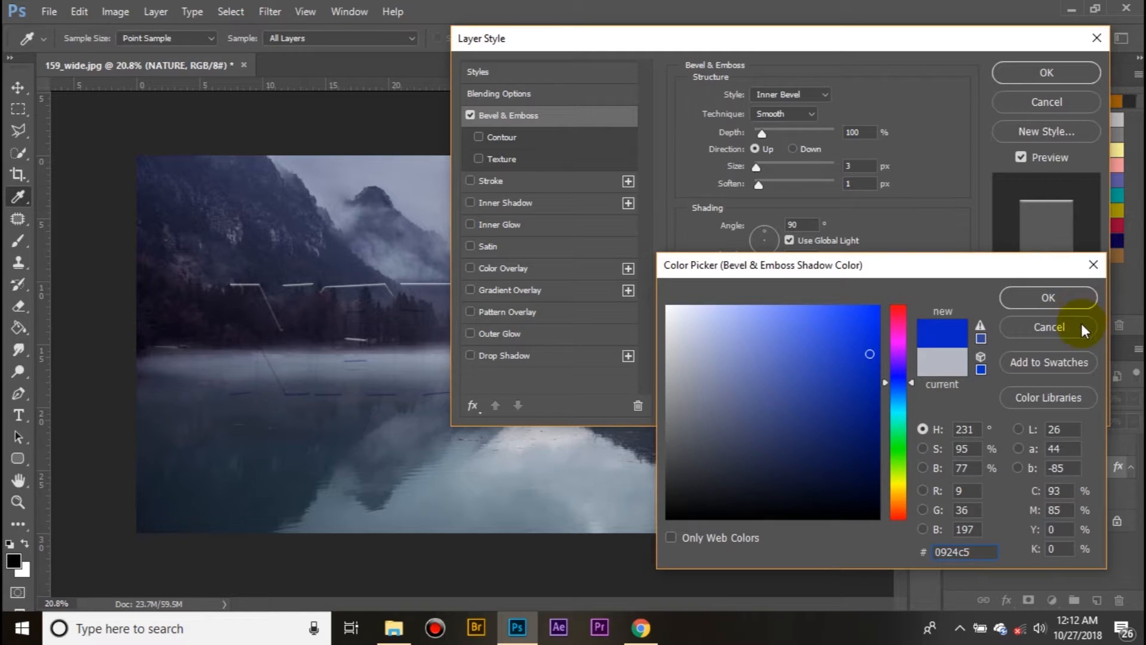
key("Escape")
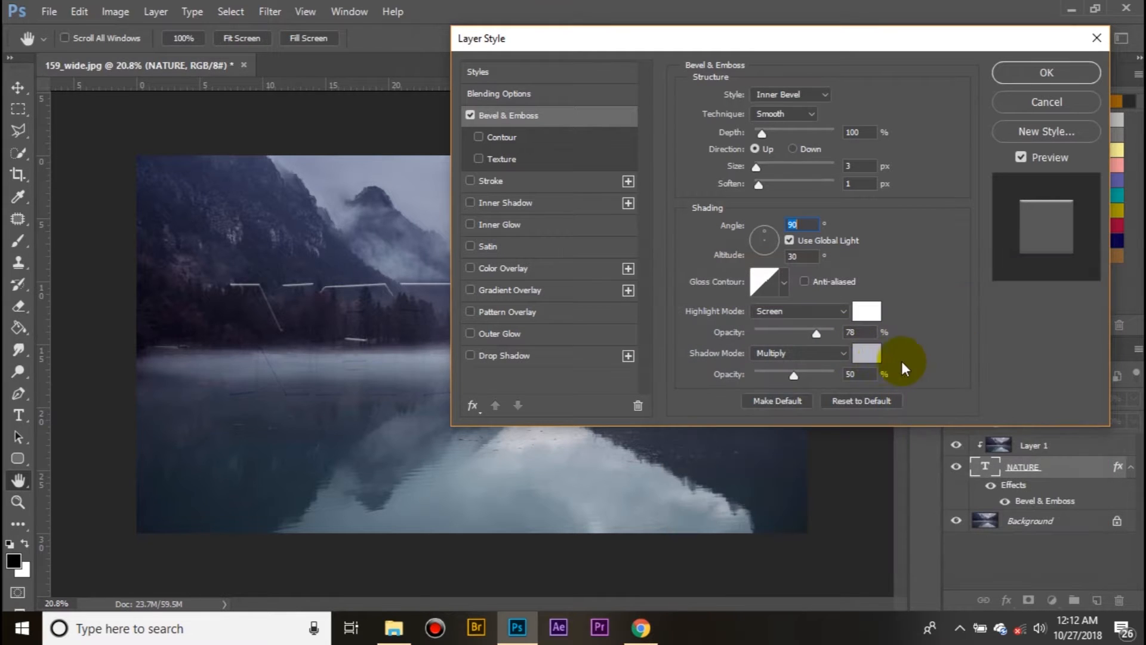
Set the Bevel & Emboss shadow color to the muted blue-grey 54566b, sampled from the lake photo
left_click(864, 355)
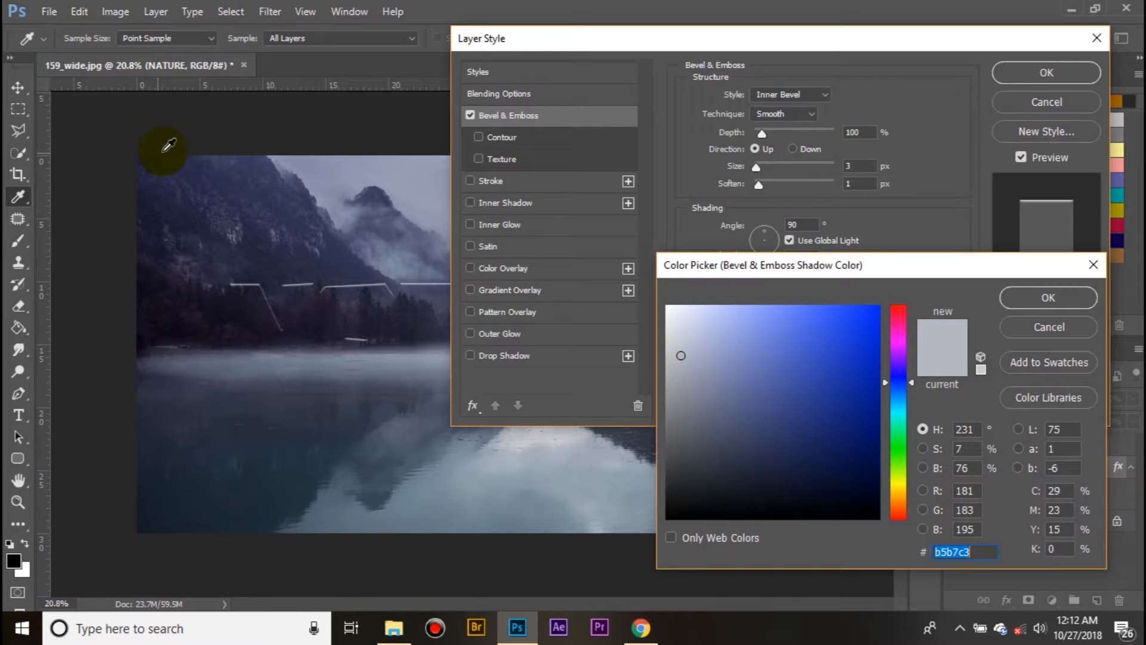
left_click(186, 172)
left_click_drag(374, 439, 372, 473)
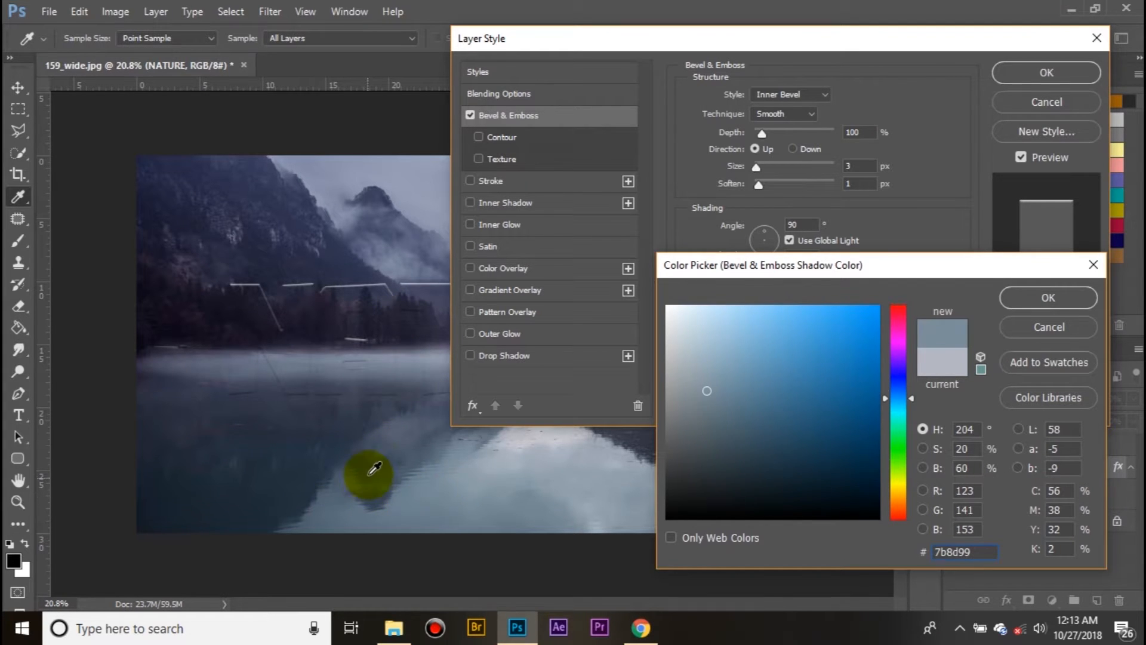
left_click(345, 397)
left_click_drag(485, 441, 444, 392)
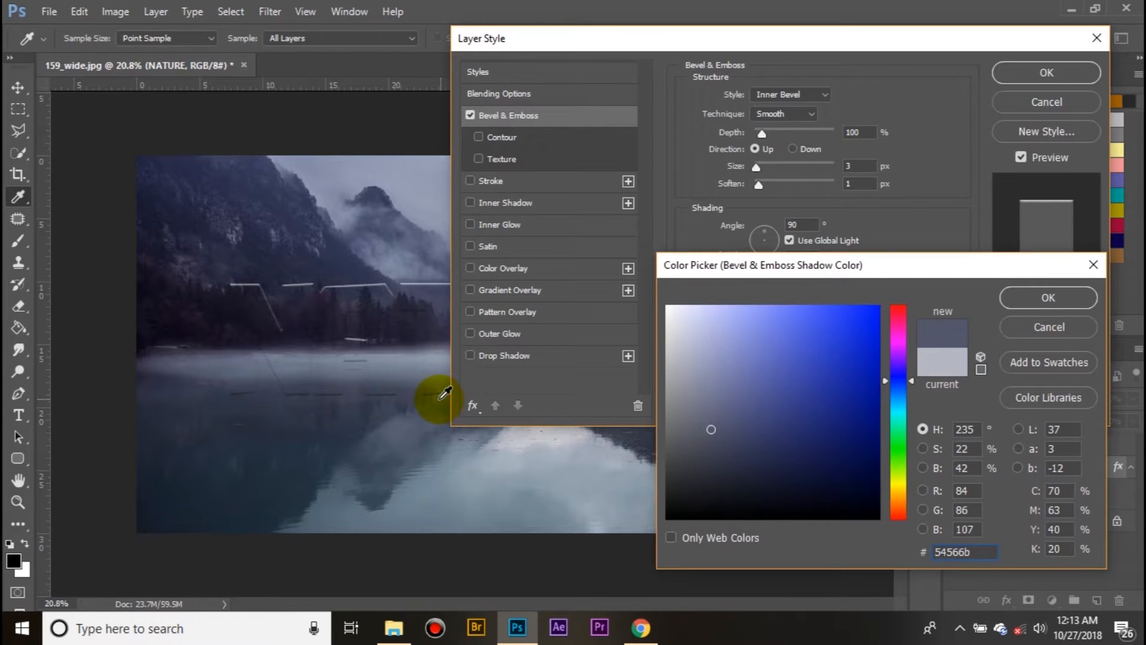
left_click(1048, 297)
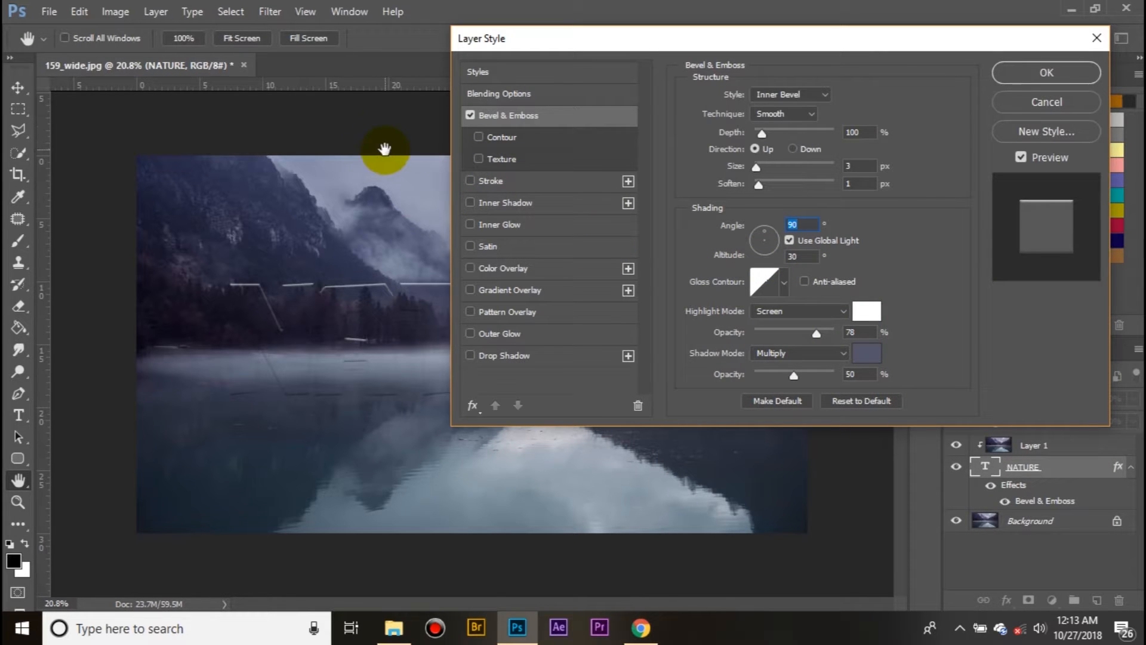
Add an Inner Shadow effect to the NATURE text layer, open its settings and view the whole lettering
left_click(471, 202)
mouse_move(635, 48)
left_mouse_down()
mouse_move(725, 555)
mouse_move(340, 492)
mouse_move(463, 563)
mouse_move(457, 479)
mouse_move(776, 16)
mouse_move(693, 349)
mouse_move(469, 421)
mouse_move(475, 452)
mouse_move(485, 434)
mouse_move(492, 478)
mouse_move(505, 485)
mouse_move(604, 160)
mouse_move(640, 111)
mouse_move(699, 89)
mouse_move(634, 61)
mouse_move(636, 70)
left_mouse_up()
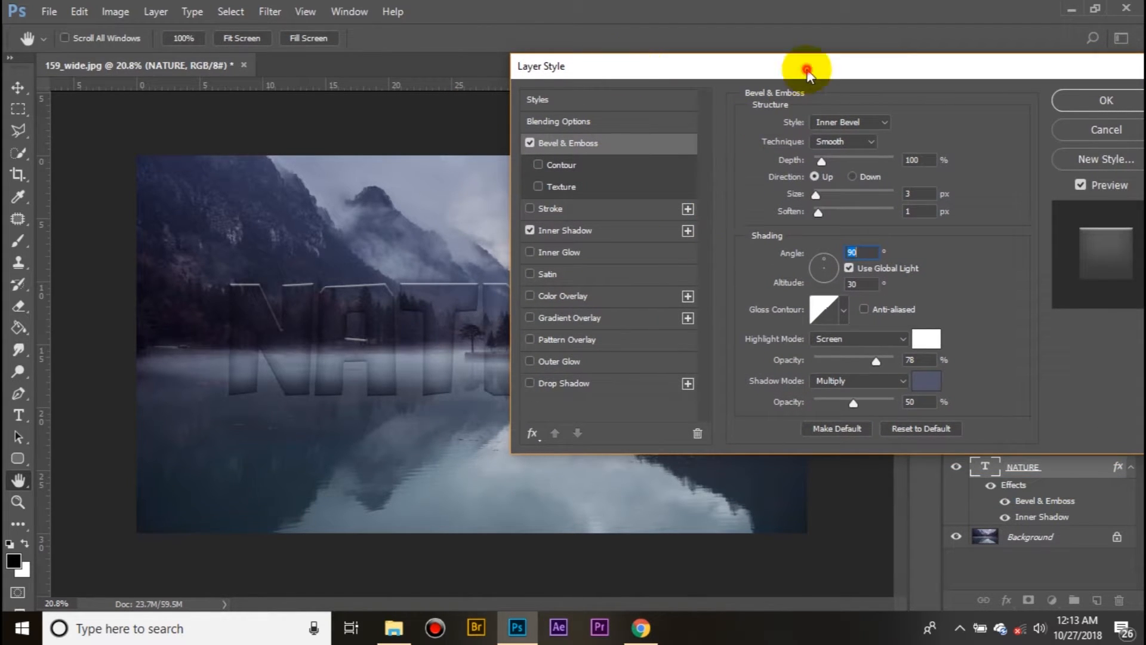
left_click_drag(807, 71, 753, 69)
left_click(585, 229)
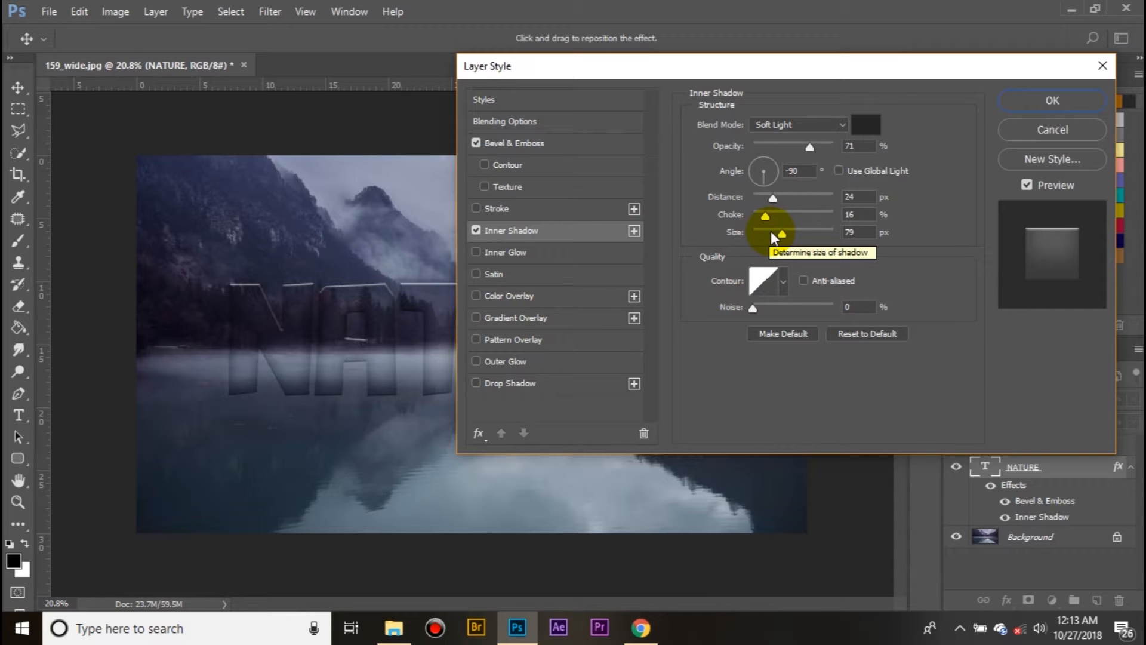
left_click_drag(837, 65, 761, 611)
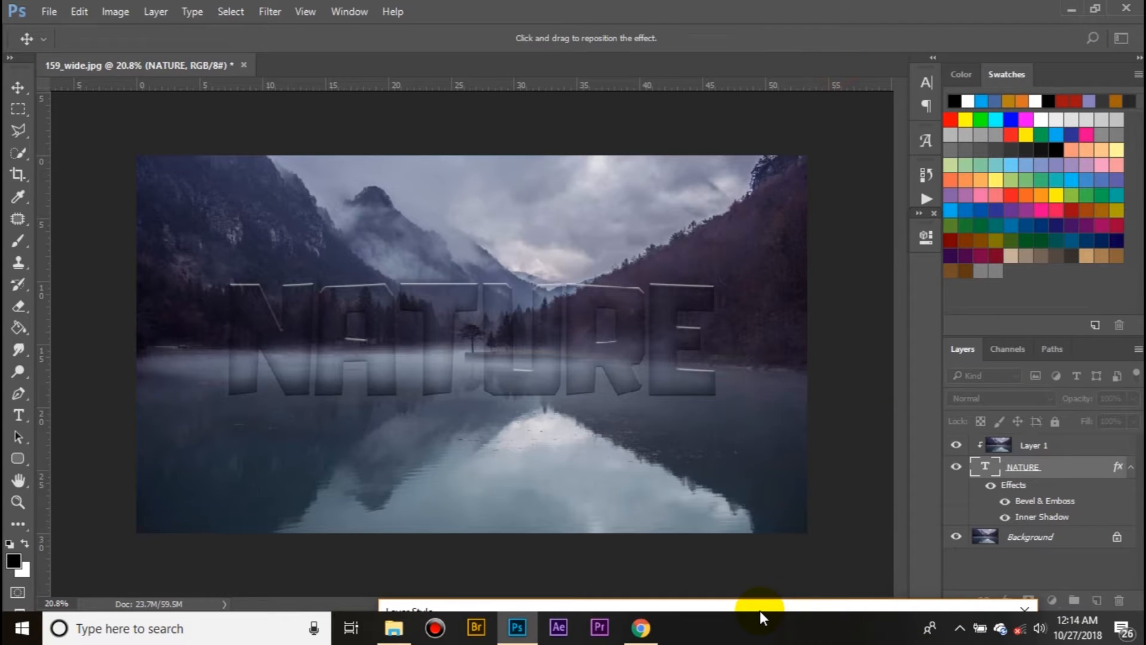
left_click_drag(758, 610, 660, 91)
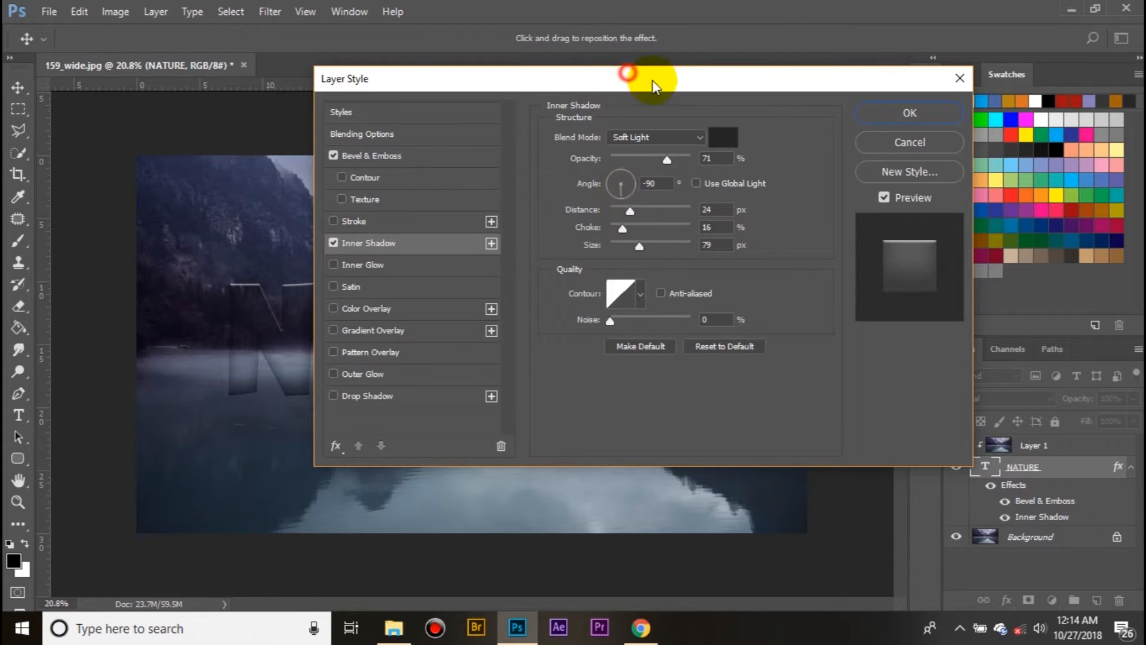
Try different Inner Shadow light angles on the lettering and settle on -84°
left_click_drag(624, 70, 719, 50)
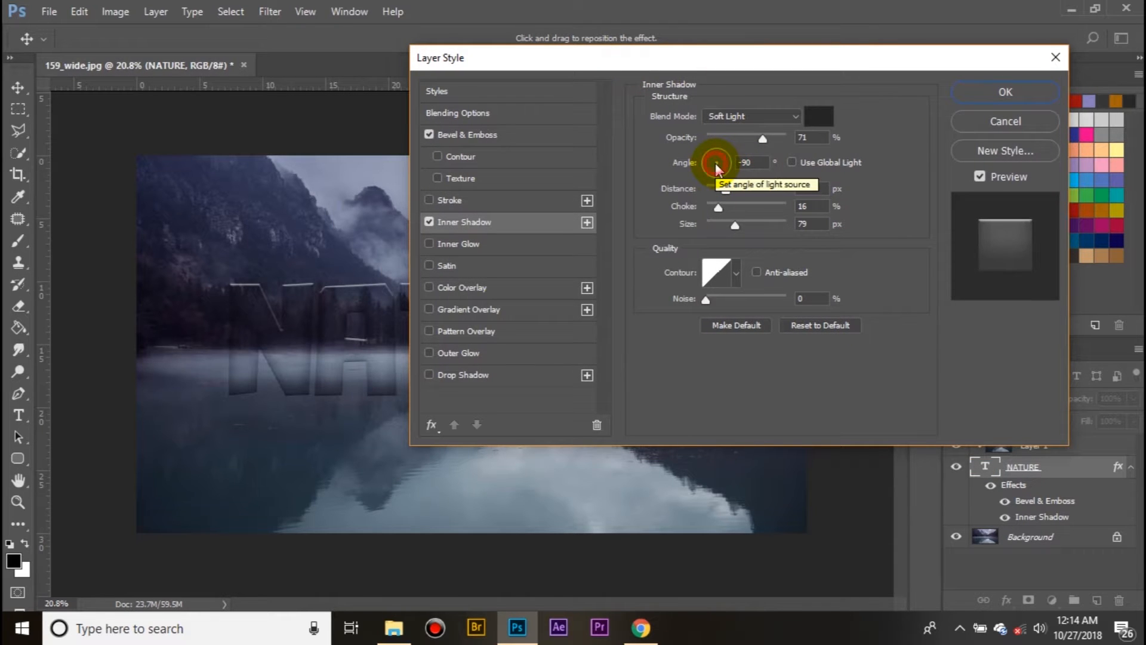
left_click(715, 163)
left_click_drag(717, 166, 704, 164)
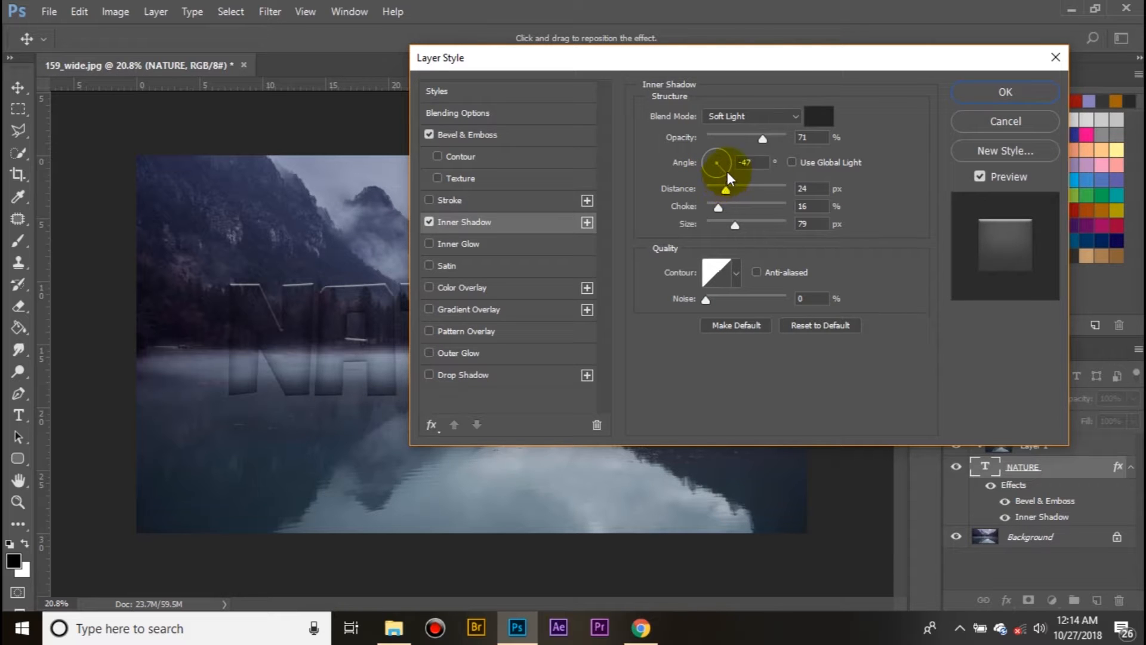
left_click(727, 176)
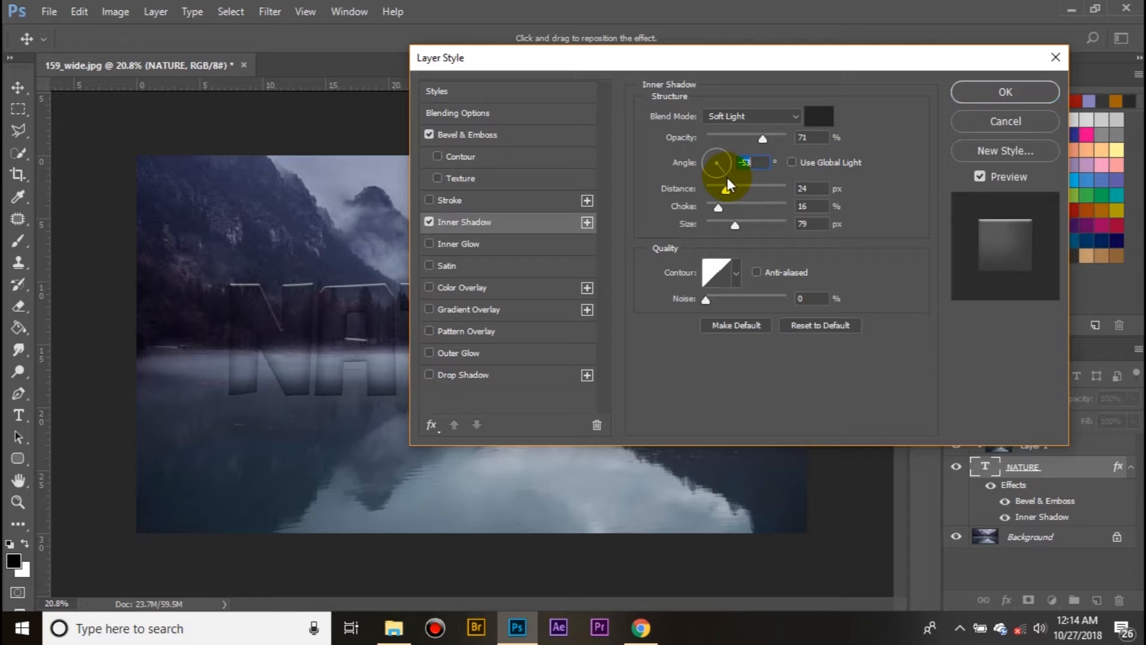
left_click_drag(742, 74, 672, 610)
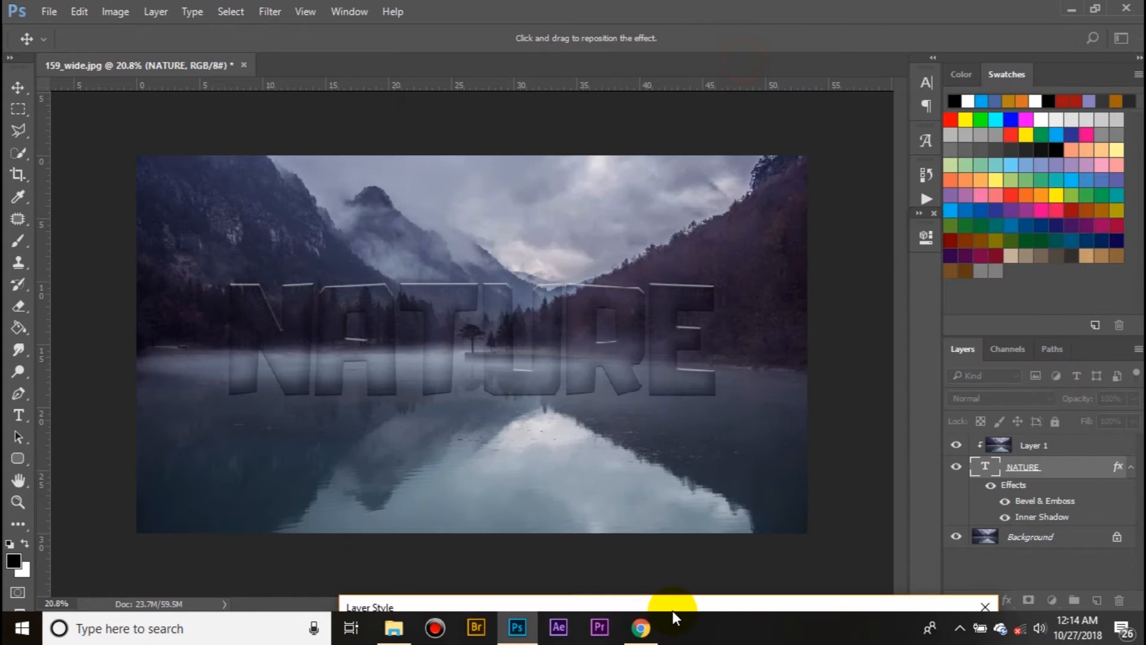
left_click_drag(673, 610, 678, 169)
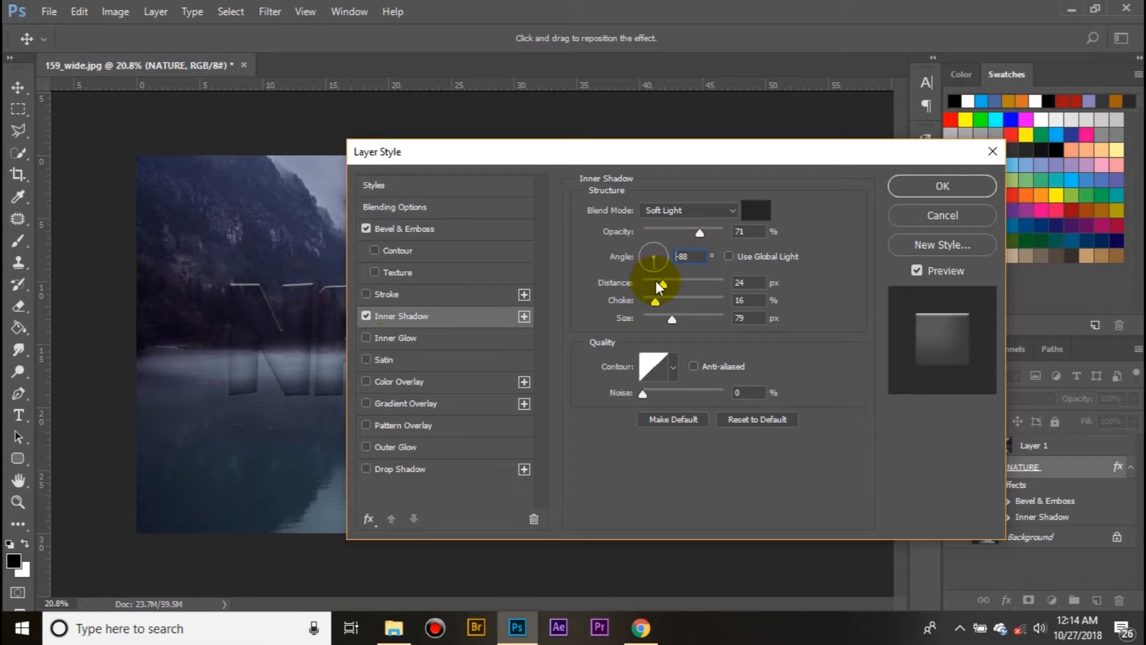
left_click_drag(679, 148, 711, 123)
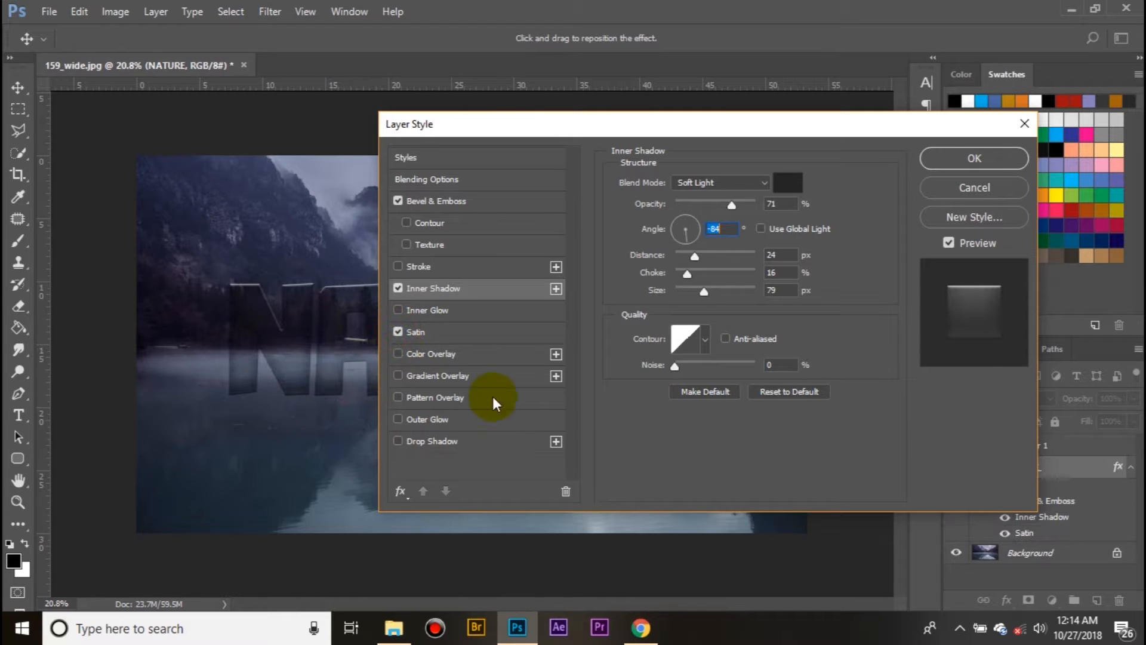
Add the Satin and Outer Glow effects to the NATURE text layer and view the whole lettering
left_click_drag(477, 130, 440, 97)
left_click(414, 292)
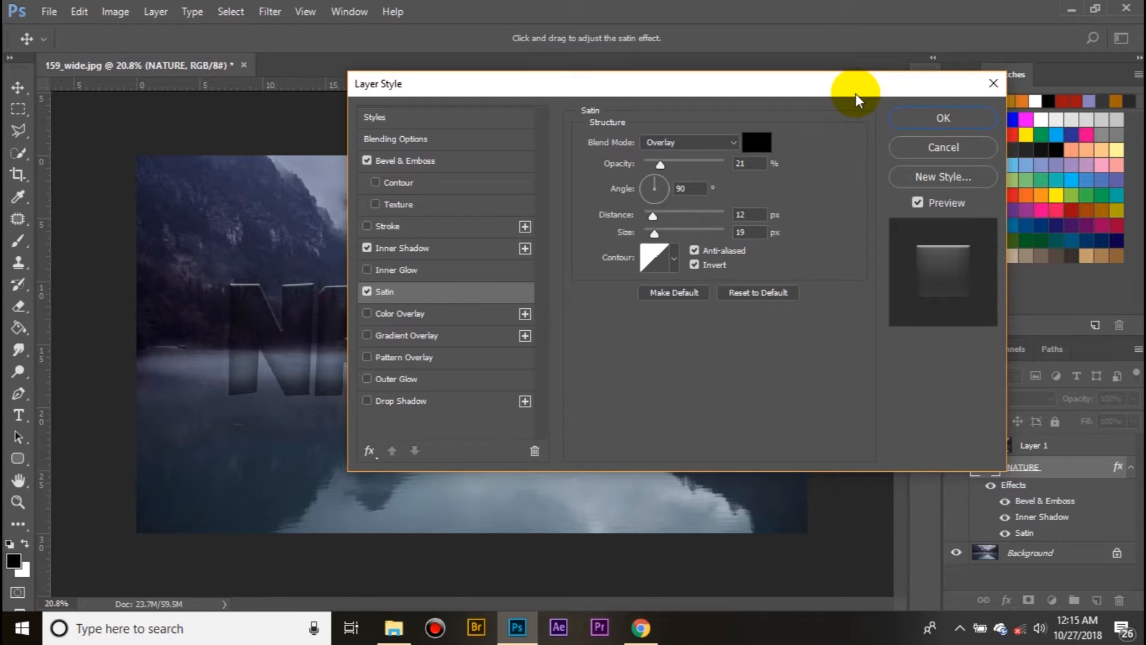
left_click_drag(758, 79, 721, 97)
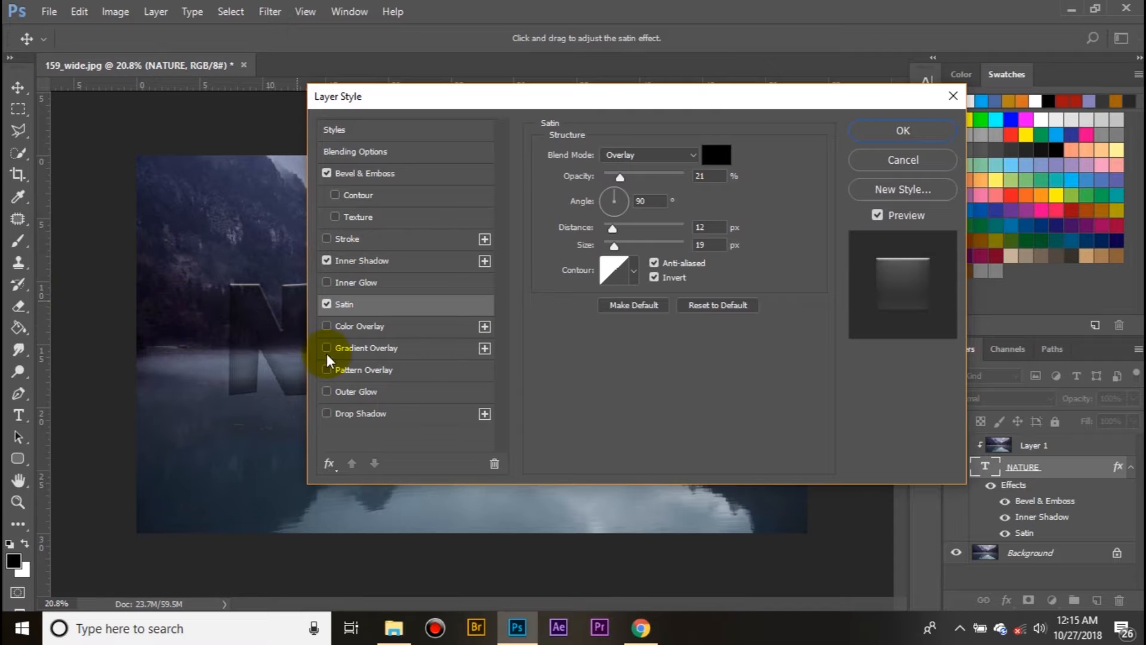
left_click(327, 391)
left_click_drag(587, 99, 582, 610)
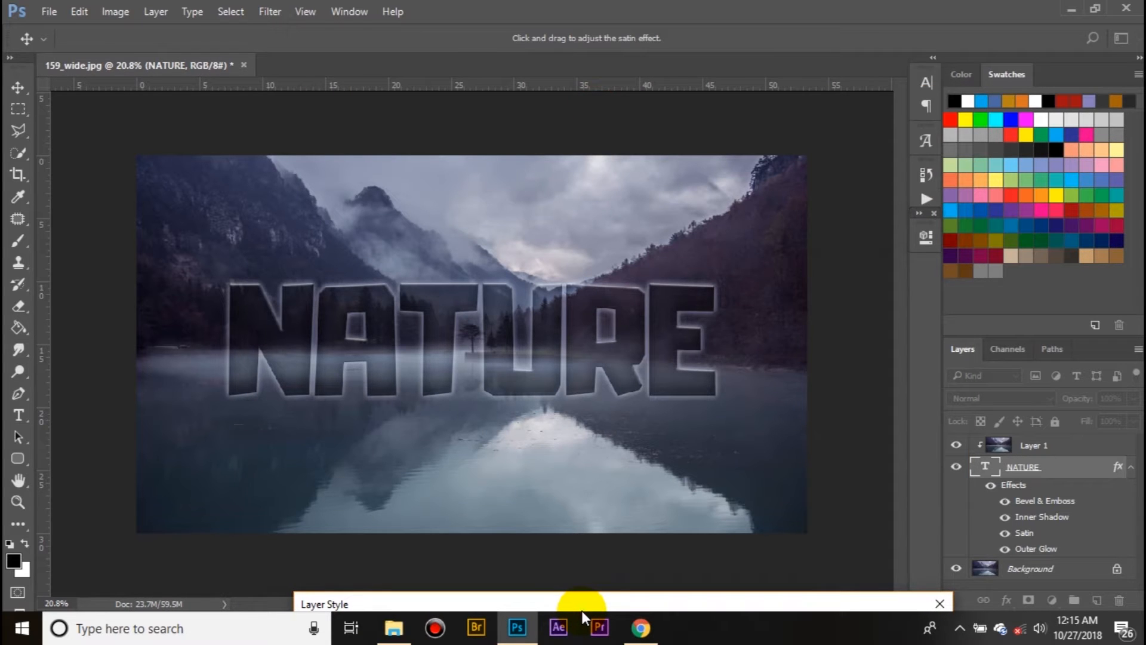
Open the Outer Glow settings of the NATURE text layer and lower the glow opacity to 43%
left_click_drag(582, 610, 545, 130)
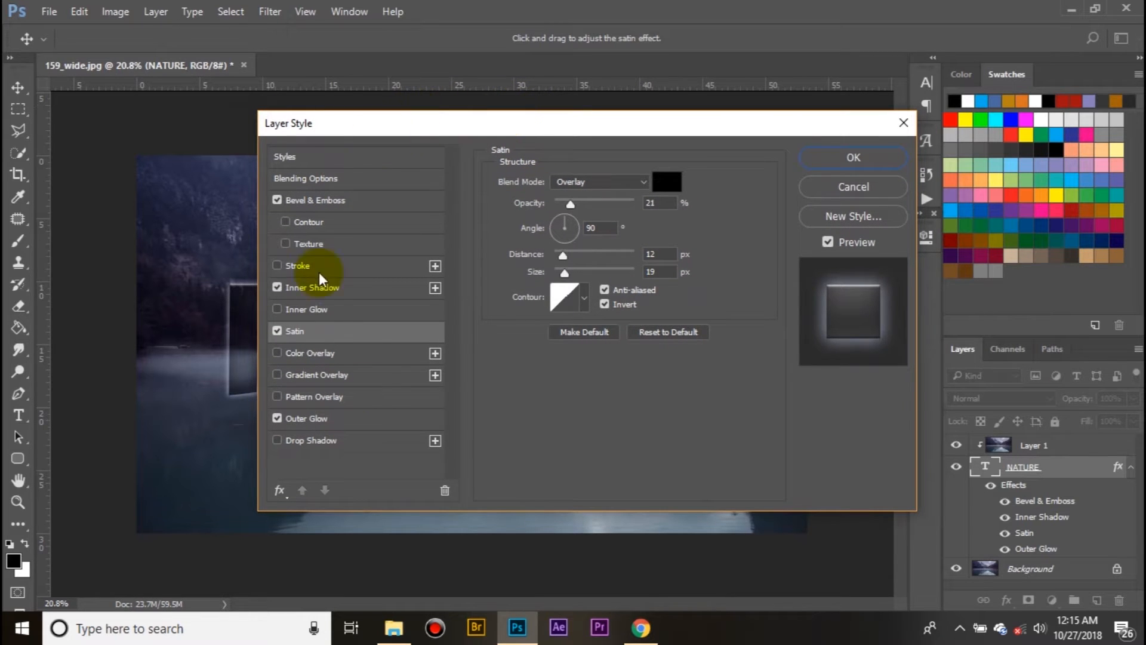
left_click(356, 421)
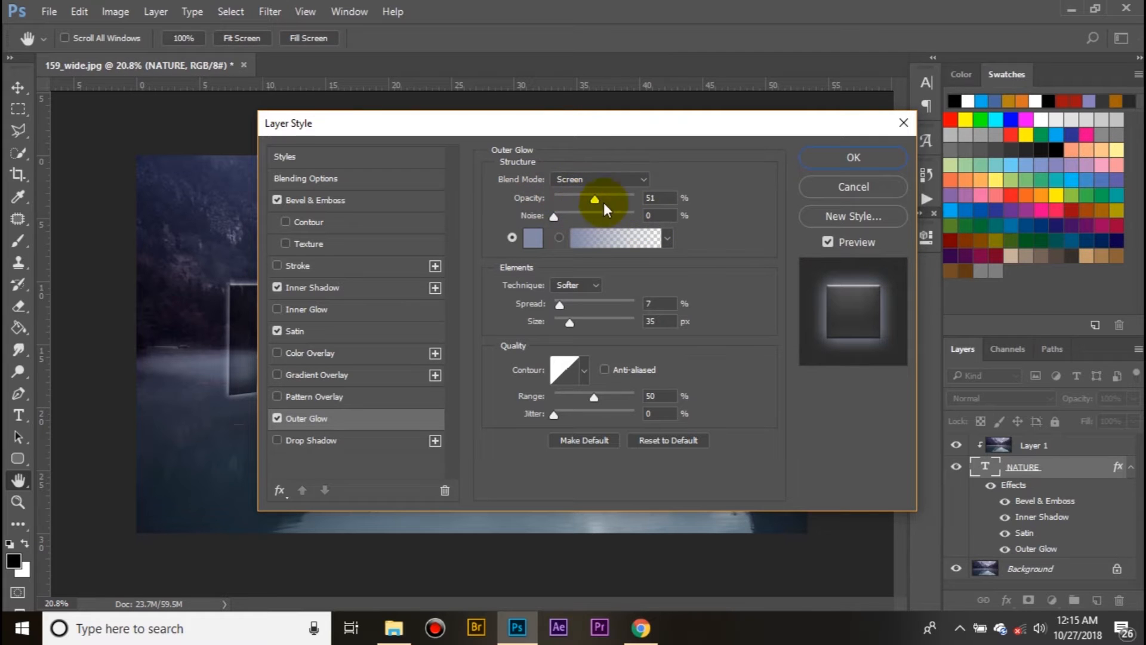
left_click_drag(585, 134, 621, 601)
left_click_drag(686, 378, 679, 88)
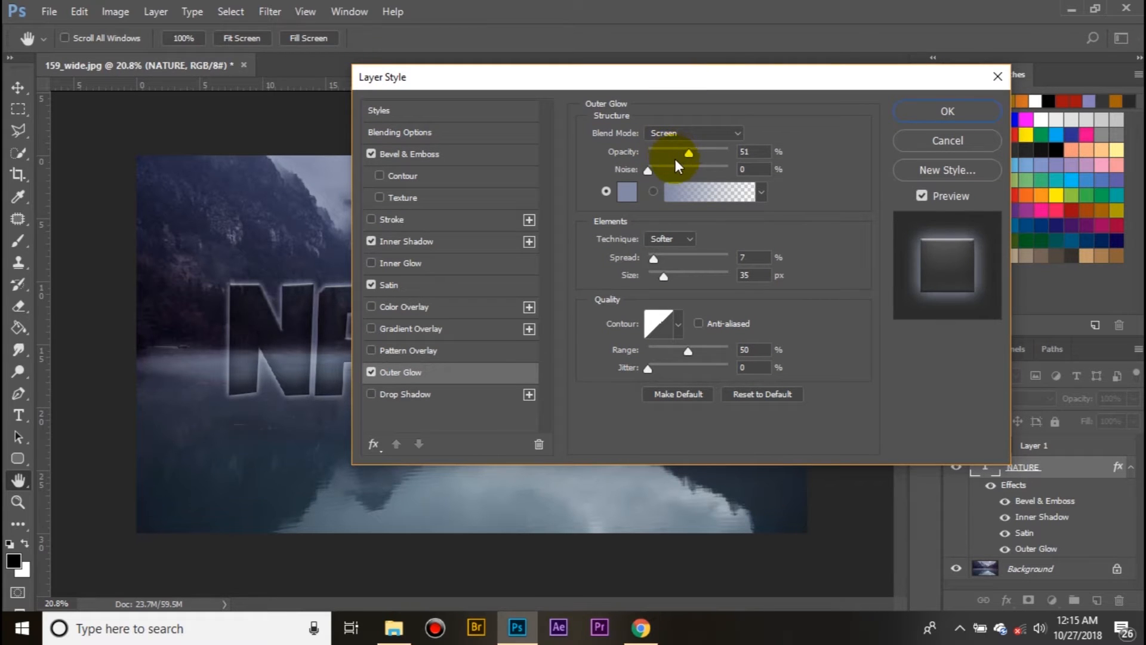
left_click_drag(687, 152, 687, 153)
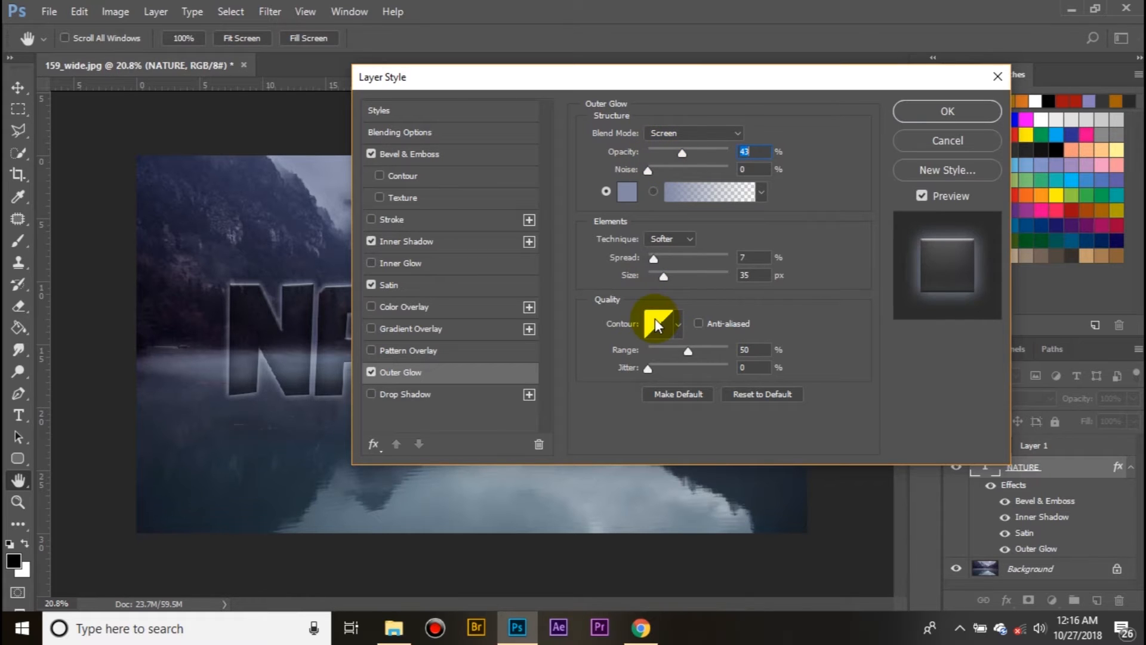
Try several Outer Glow colors sampled from the lake photo, applying the muted blue-grey 5f657b
left_click(636, 198)
left_click(312, 317)
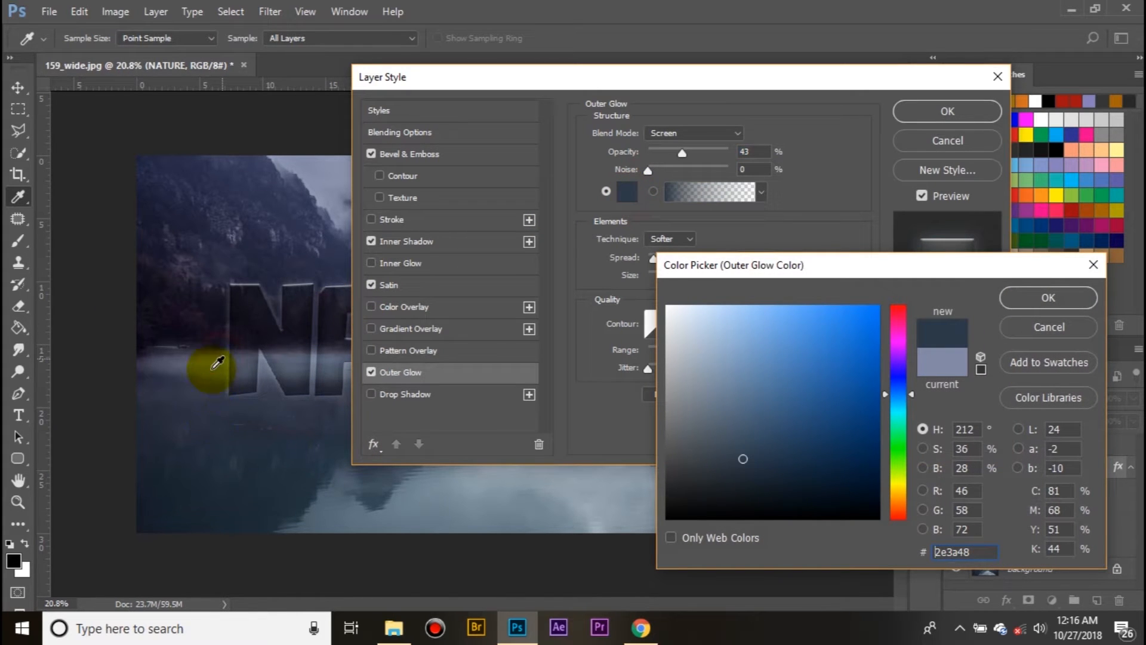
left_click(350, 179)
left_click(338, 184)
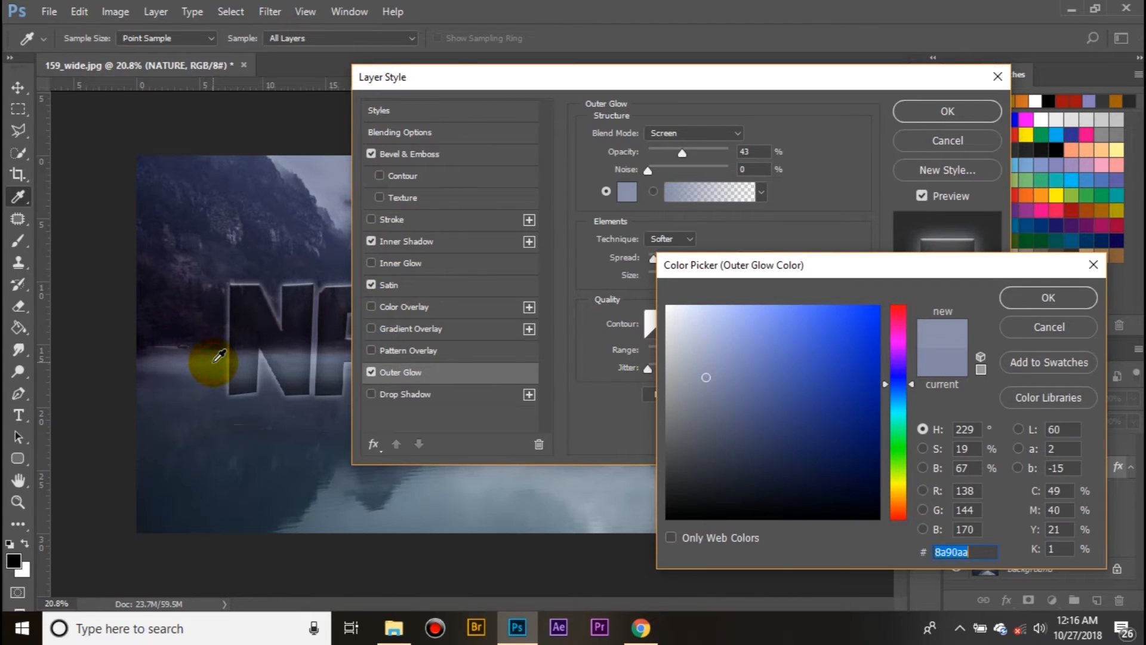
left_click(214, 362)
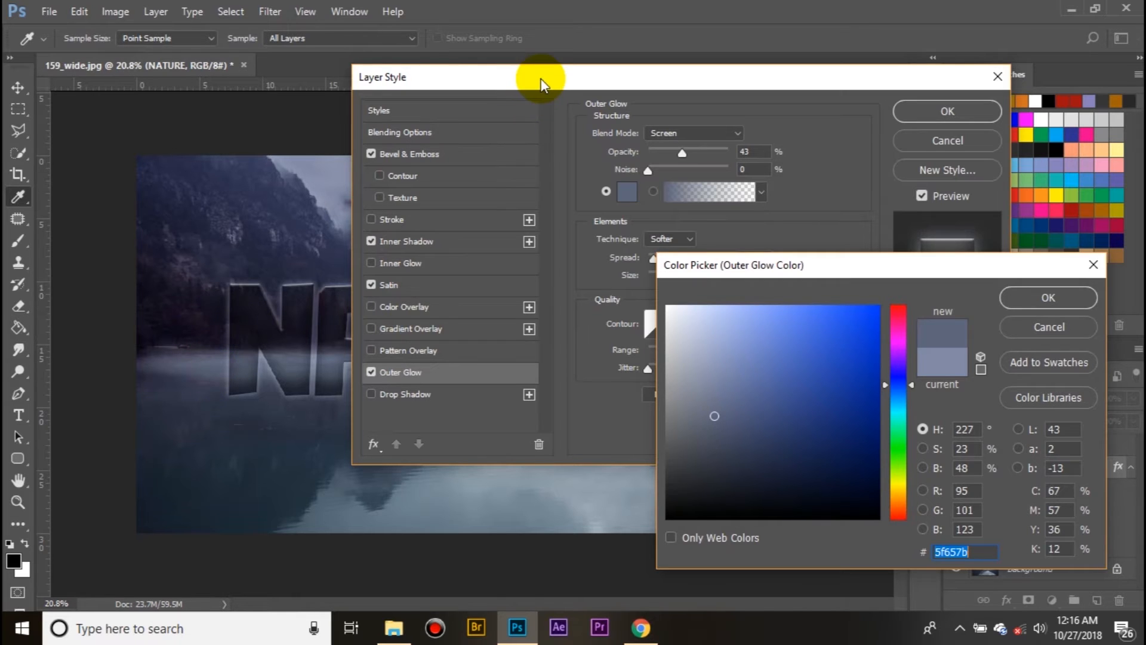
left_click(1069, 298)
Set the Outer Glow color to the lighter blue-grey 7a849f, sampled from the photo's misty mountains
left_click_drag(506, 81, 581, 46)
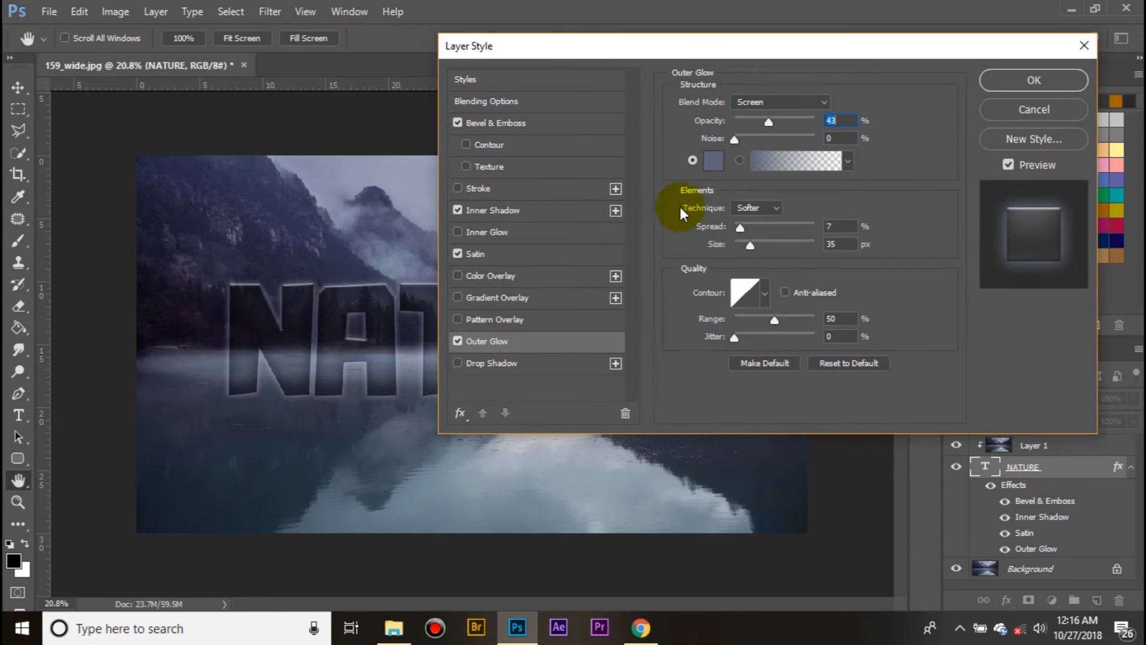
left_click(716, 163)
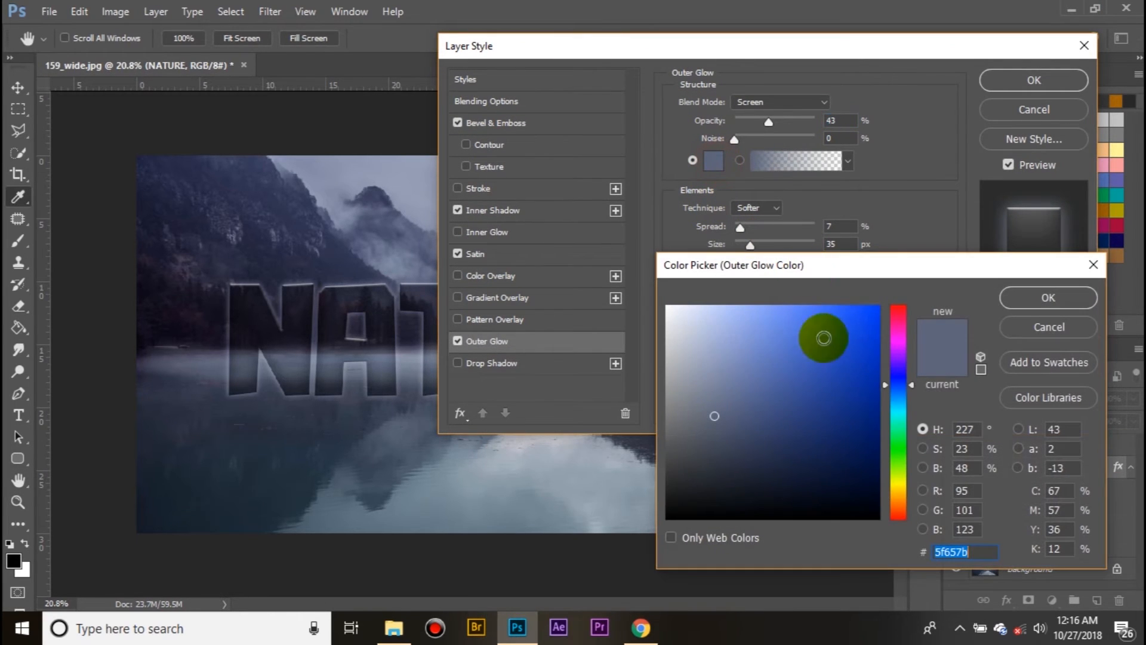
left_click(343, 224)
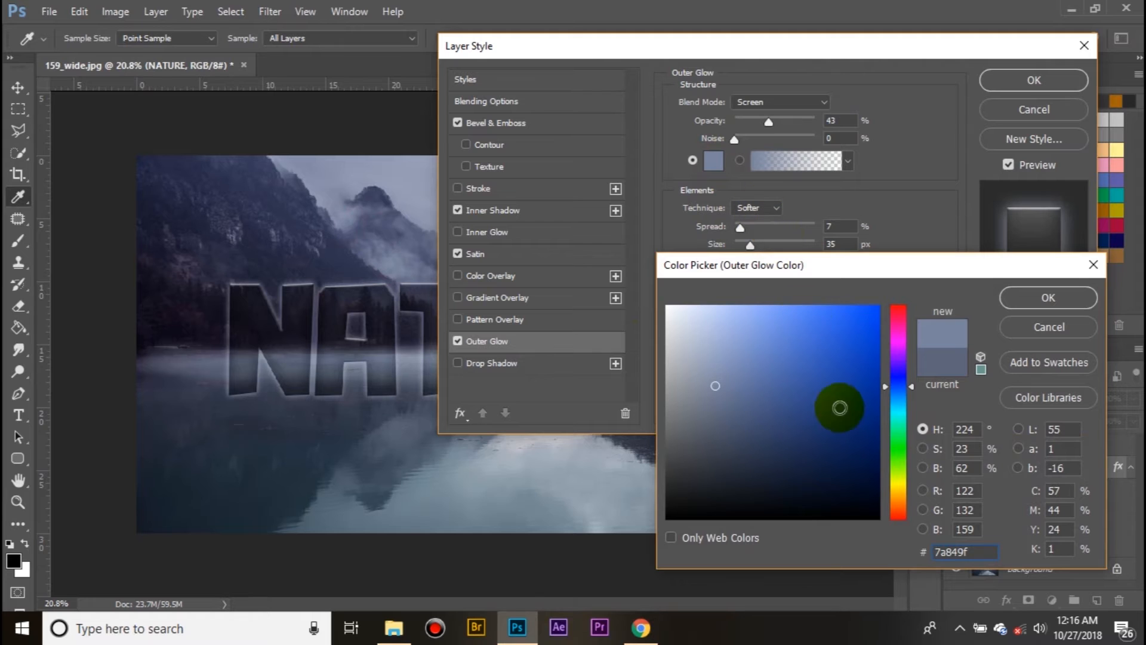
left_click(1022, 296)
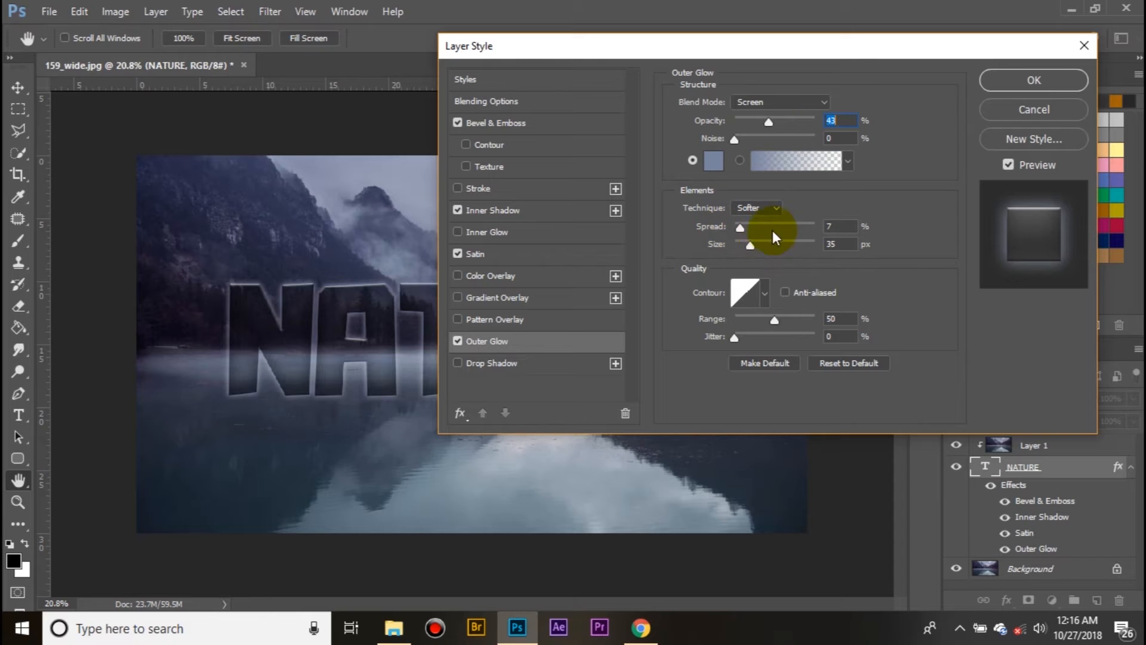
Set the Outer Glow spread to 4% and its size to 20 px
left_click(832, 226)
type("4")
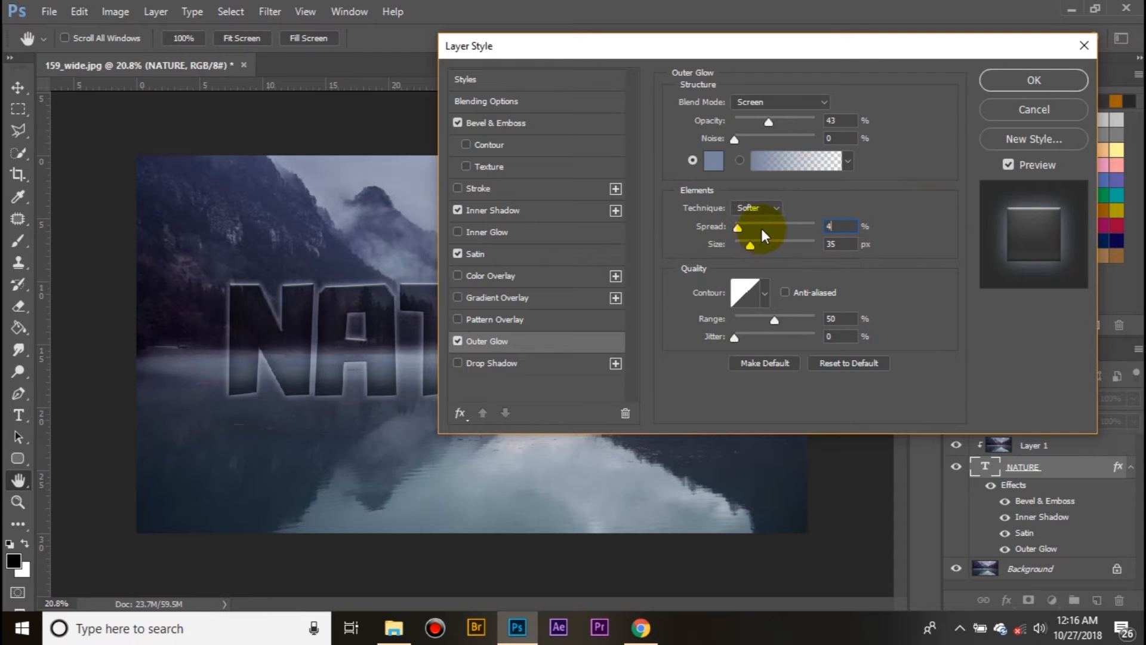
left_click(841, 244)
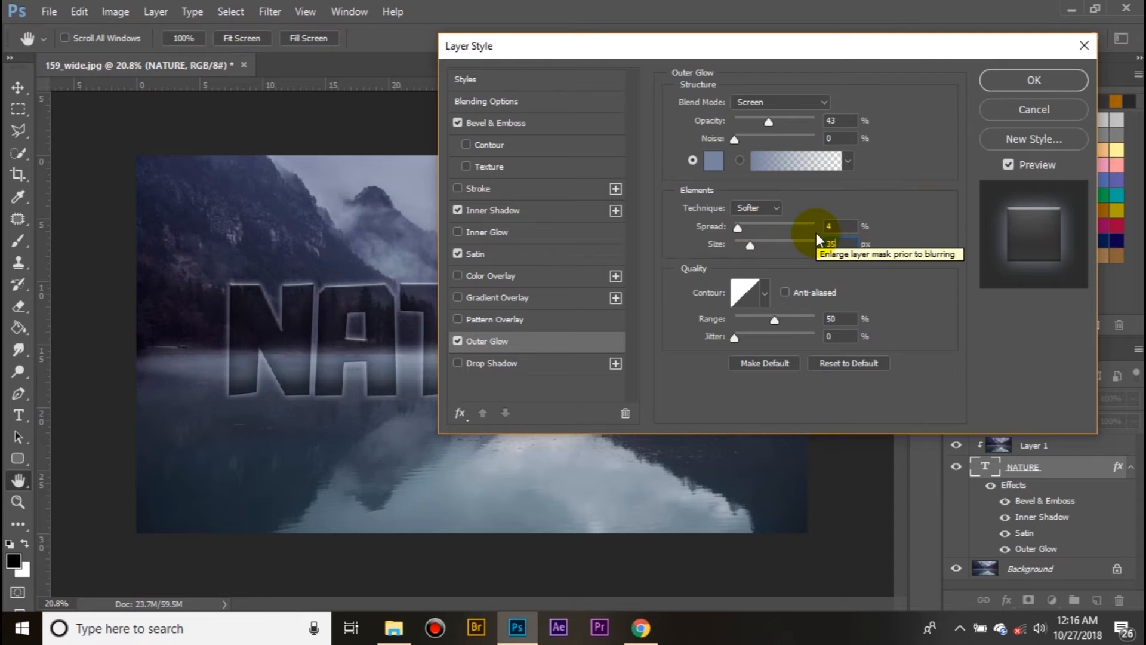
left_click_drag(751, 250, 747, 249)
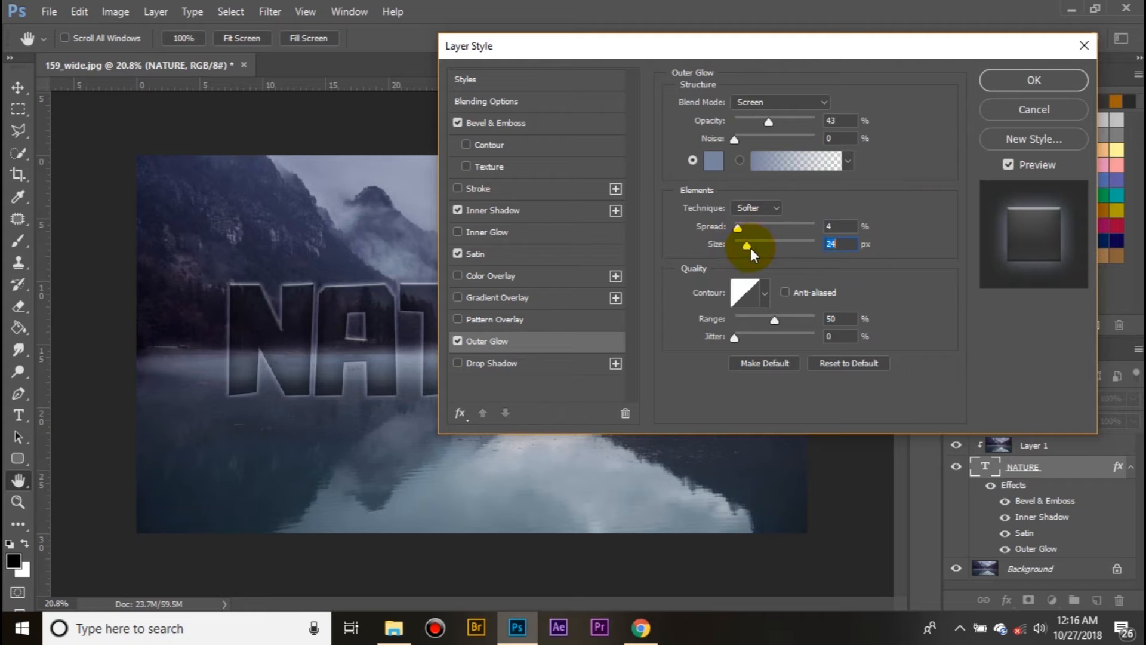
left_click(832, 244)
type("20")
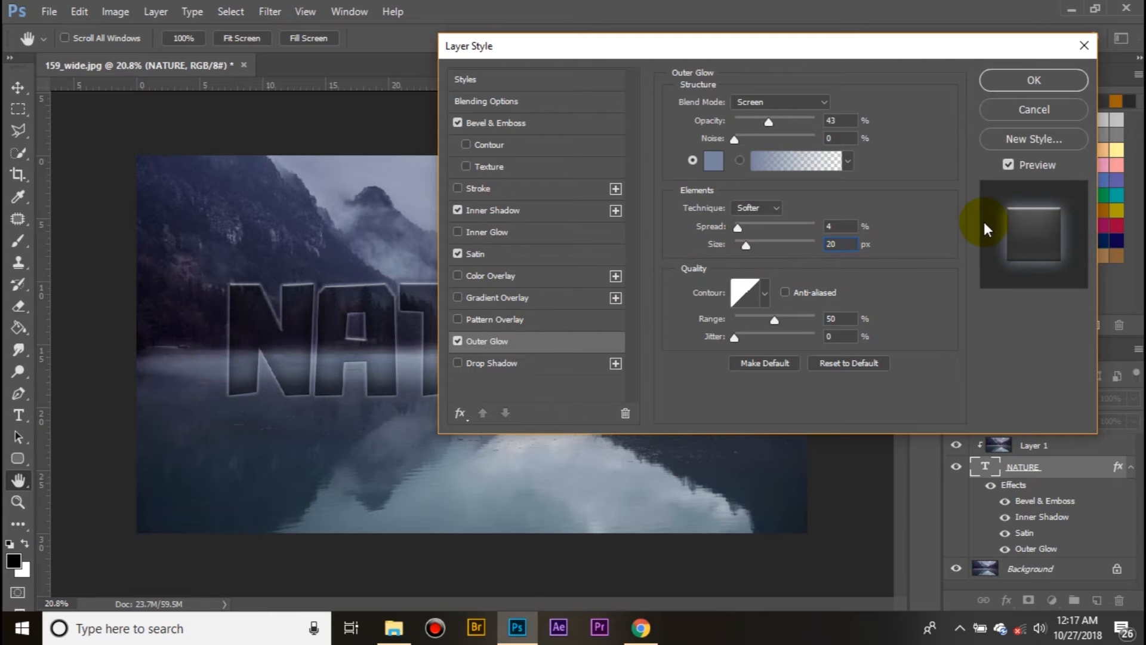
Add a Drop Shadow effect to the NATURE text layer and uncover the lettering behind the dialog
left_click_drag(842, 46, 657, 77)
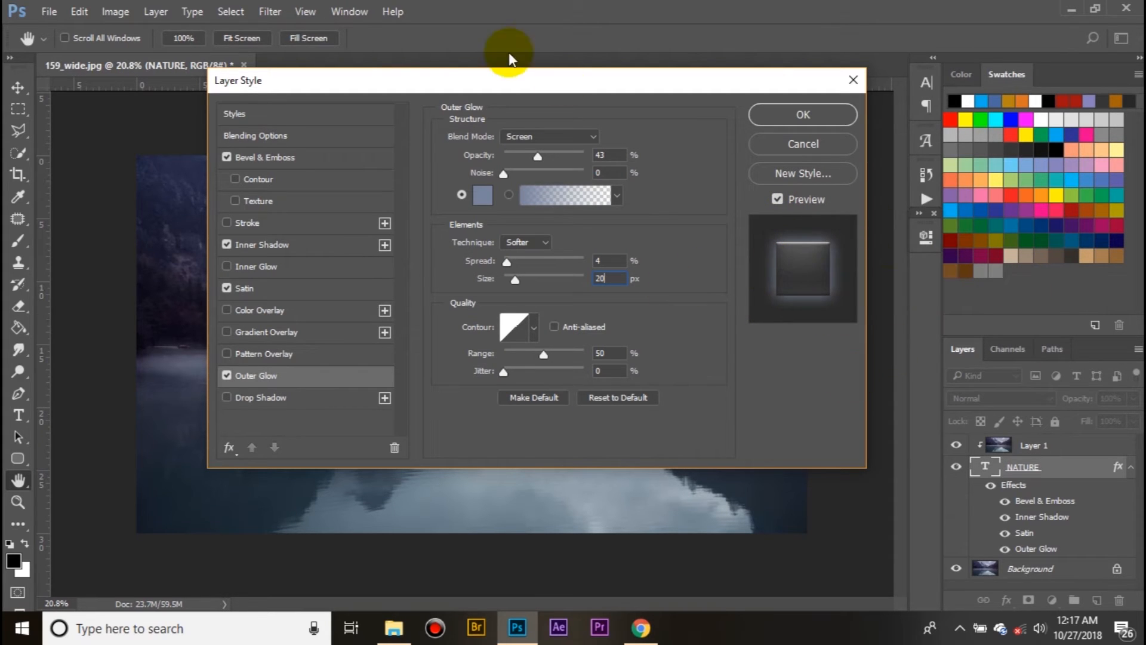
left_click_drag(401, 87, 405, 91)
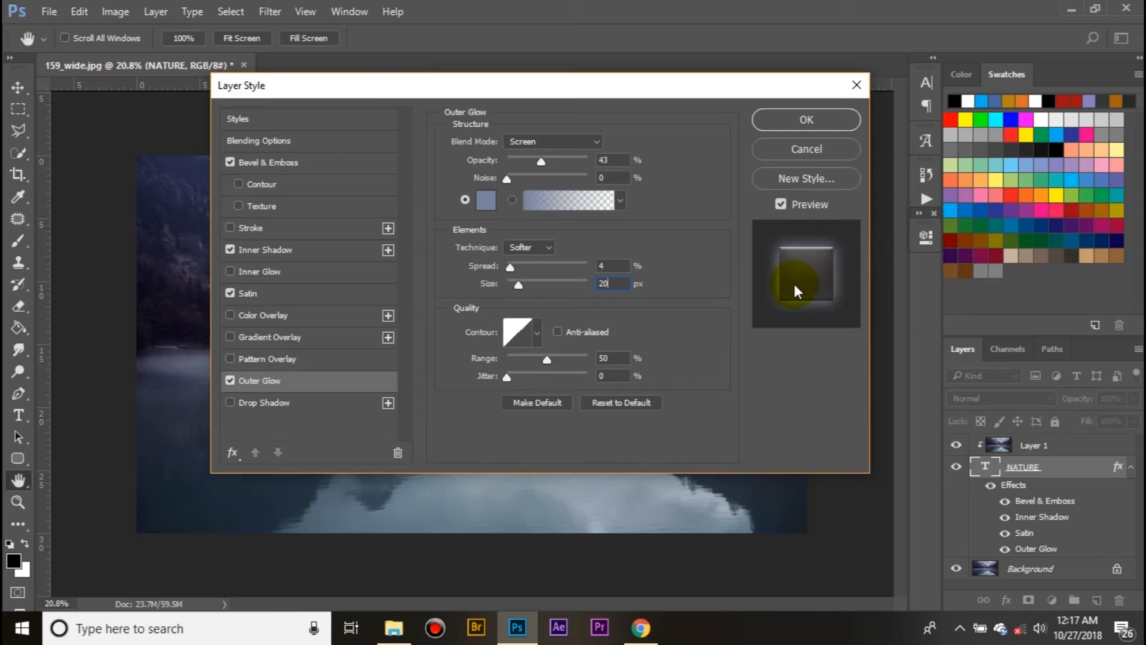
left_click_drag(421, 95, 533, 35)
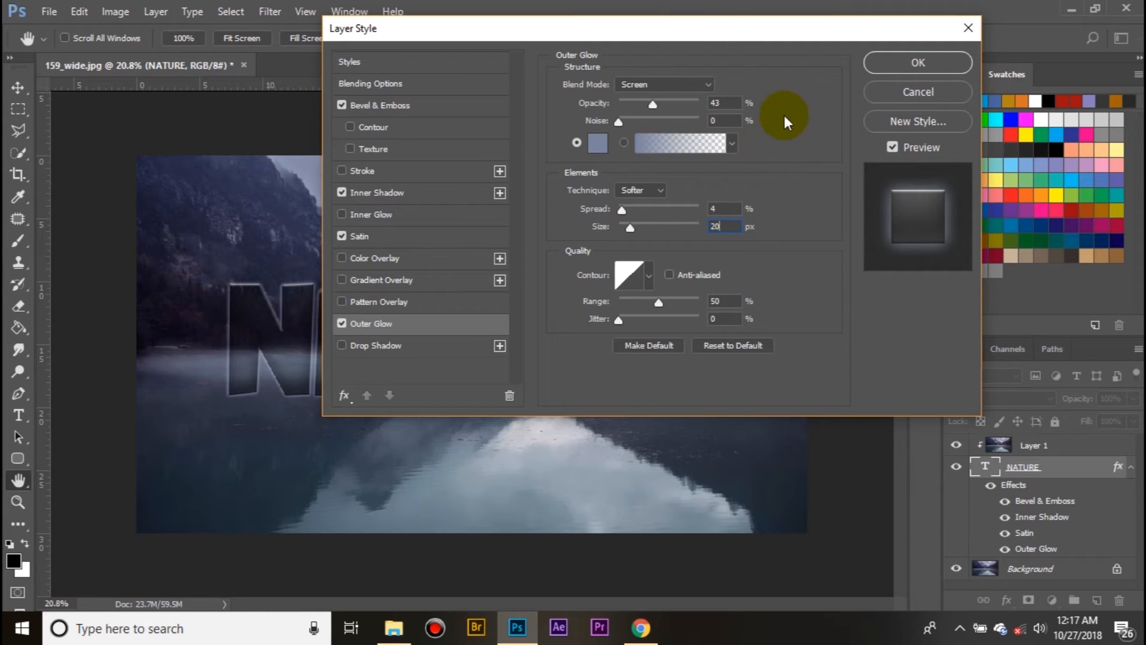
left_click_drag(717, 32, 822, 102)
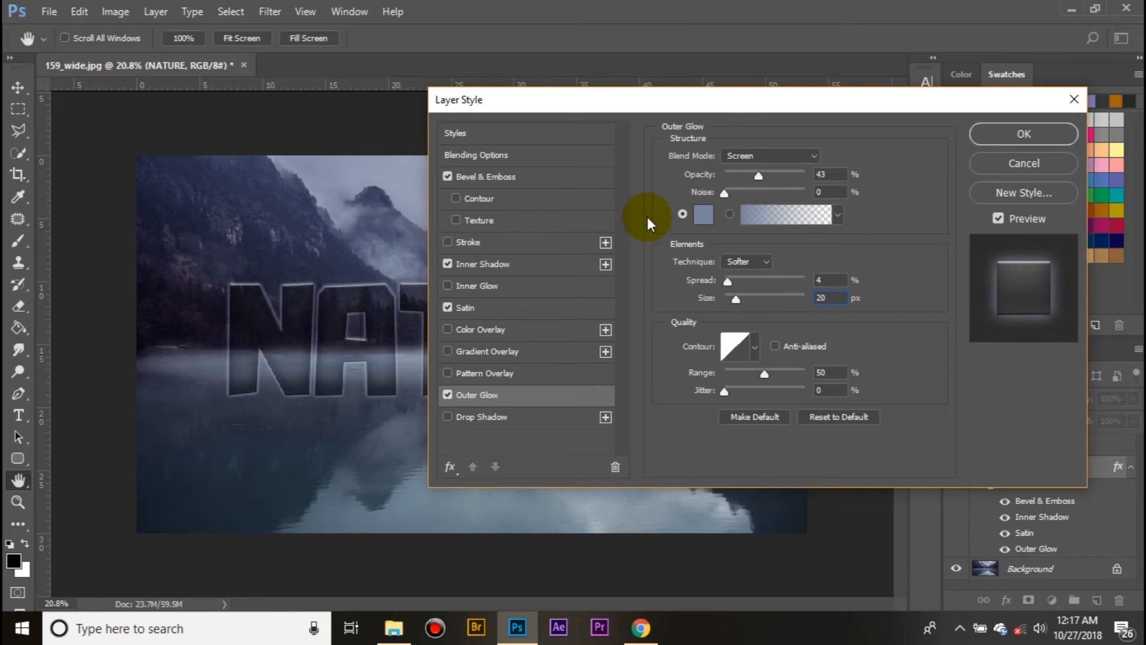
left_click(469, 421)
left_click_drag(705, 101, 657, 77)
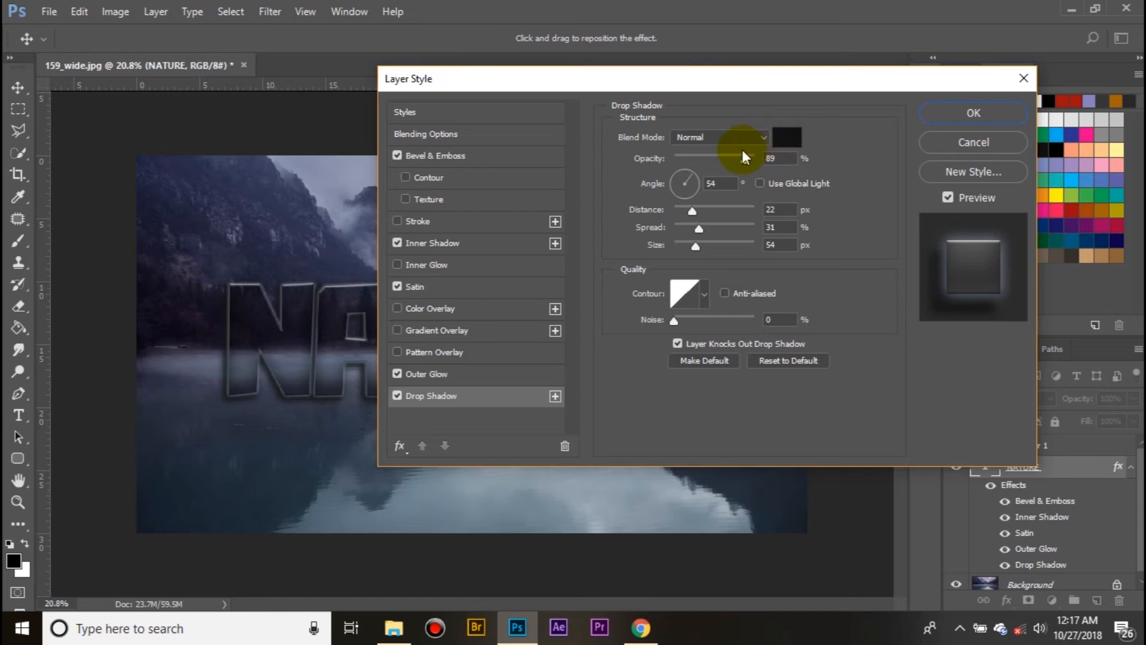
left_click_drag(601, 80, 745, 103)
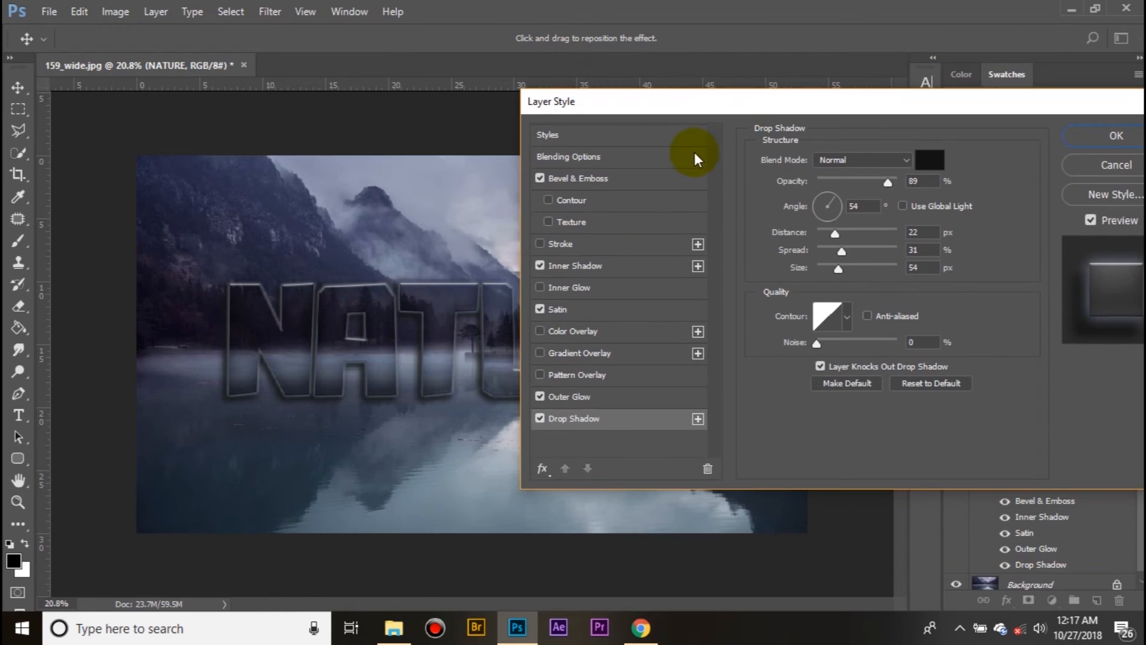
Compare the lettering with and without the Drop Shadow effect, leaving the effect enabled
left_click(540, 417)
left_click(540, 417)
left_click(540, 417)
left_click(540, 417)
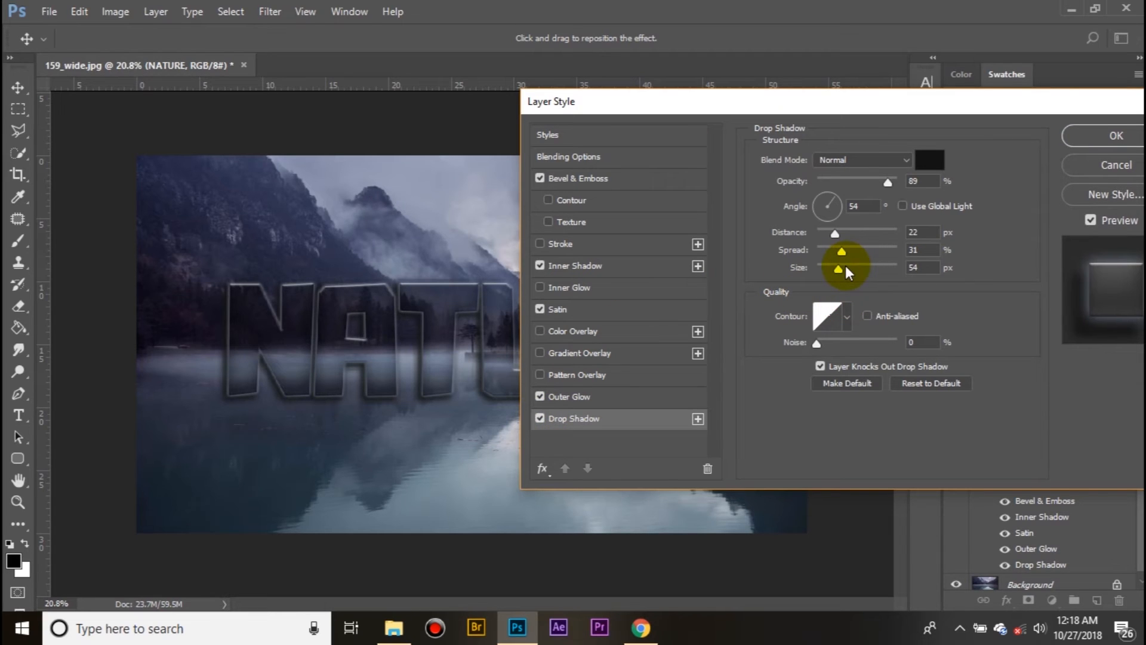
Set the Drop Shadow size to 9 px, spread to 0% and distance to 6 px, and apply the layer style
double_click(921, 267)
type("9")
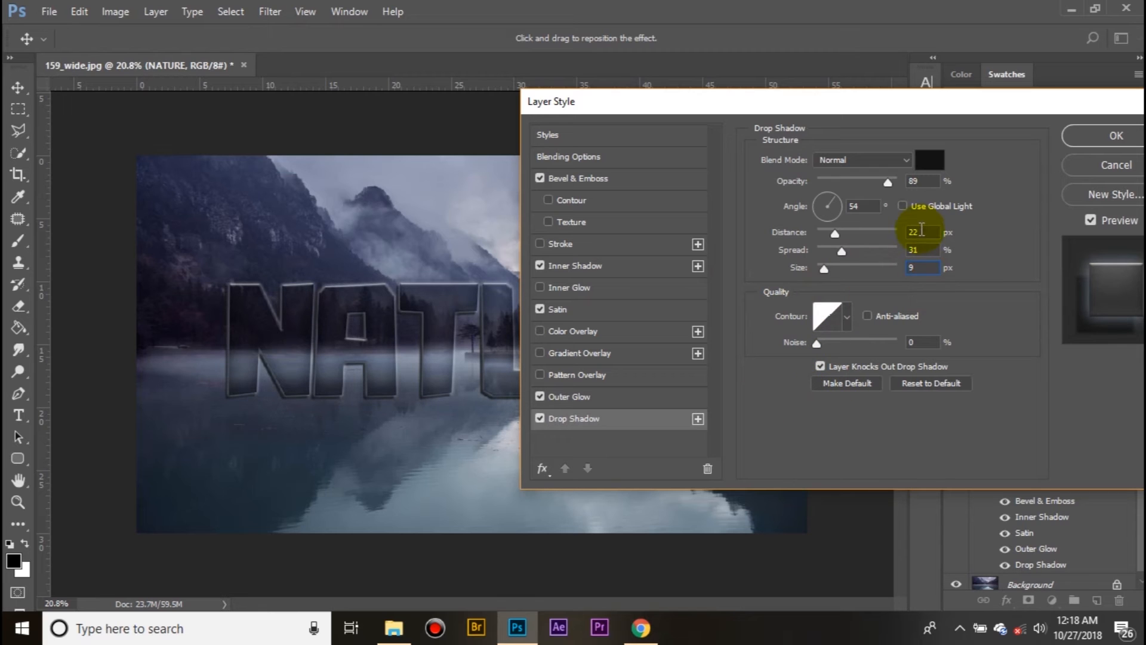
left_click(839, 252)
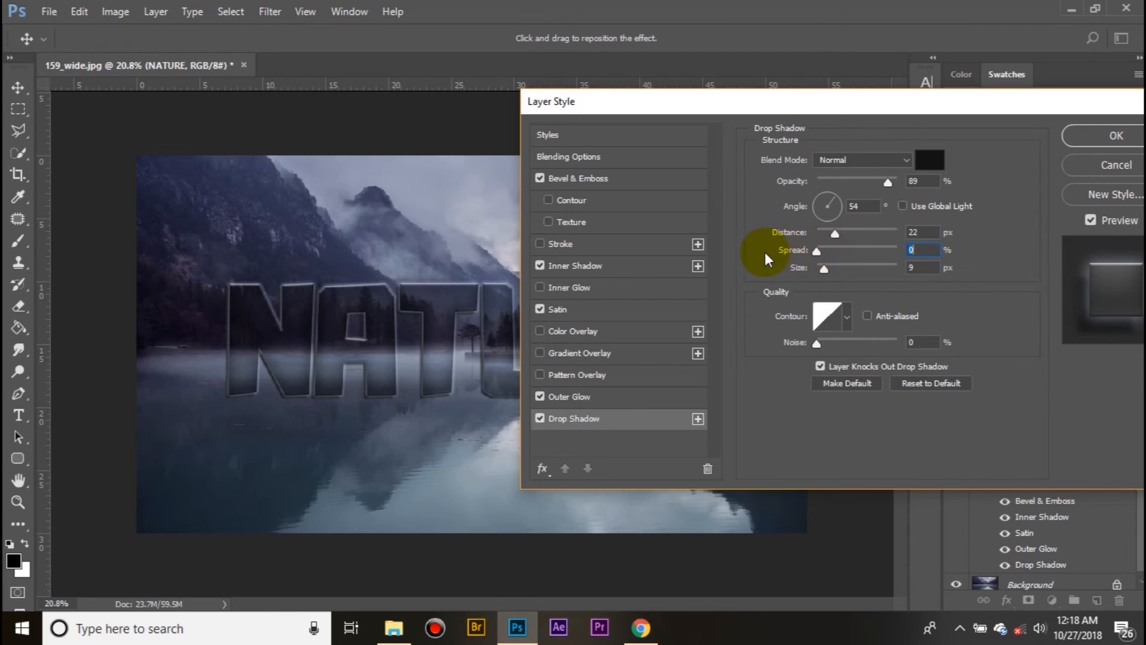
left_click(920, 232)
type("6")
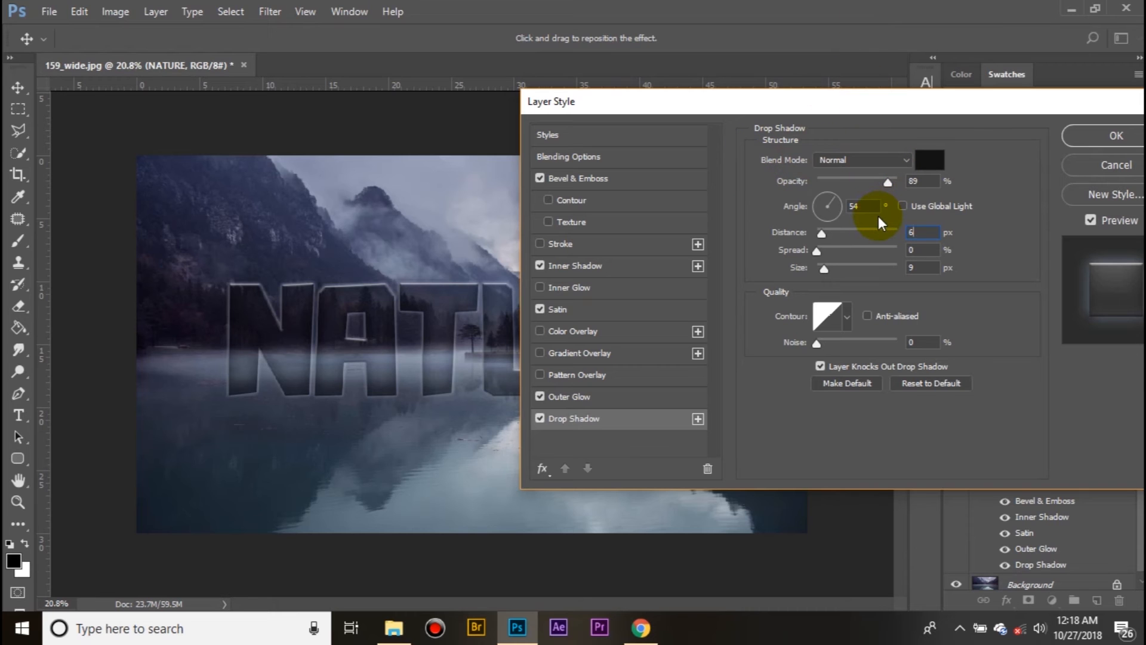
left_click_drag(1026, 106, 643, 149)
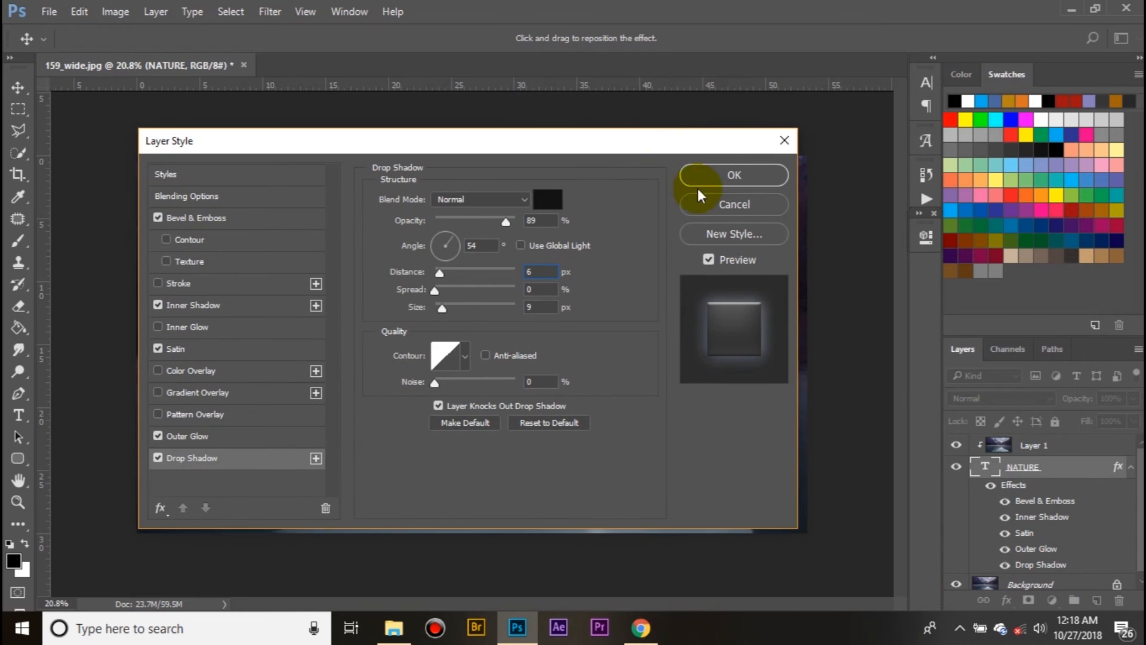
left_click(744, 175)
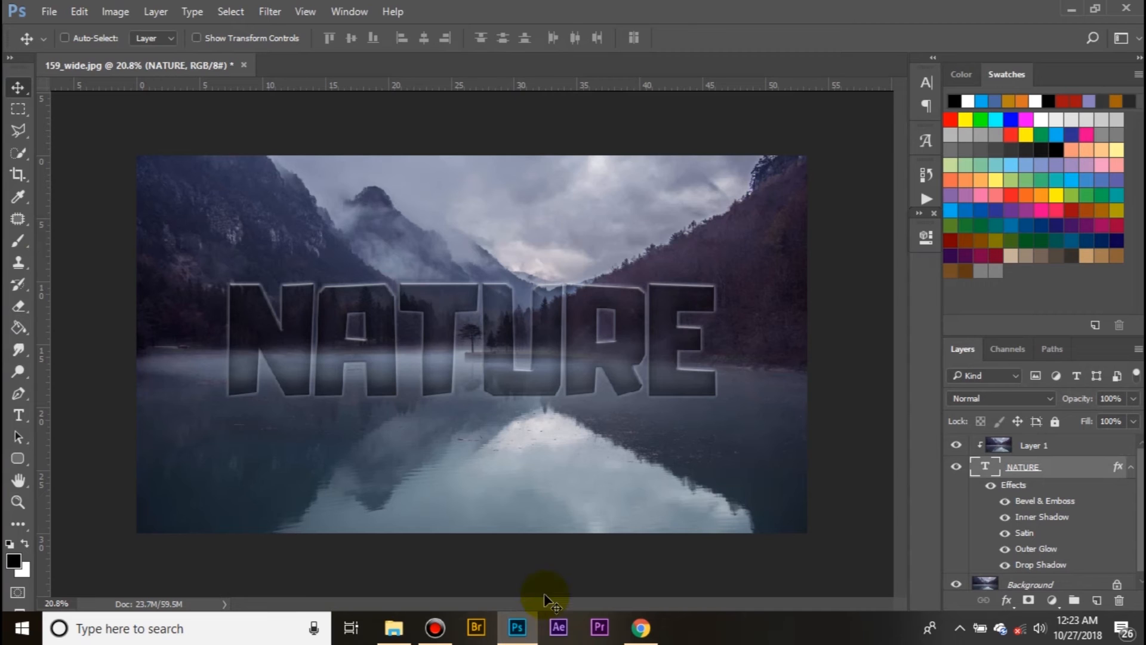
Scale the clipped photo on Layer 1 to 123.75% and shift it down and to the left inside the lettering
left_click(1031, 445)
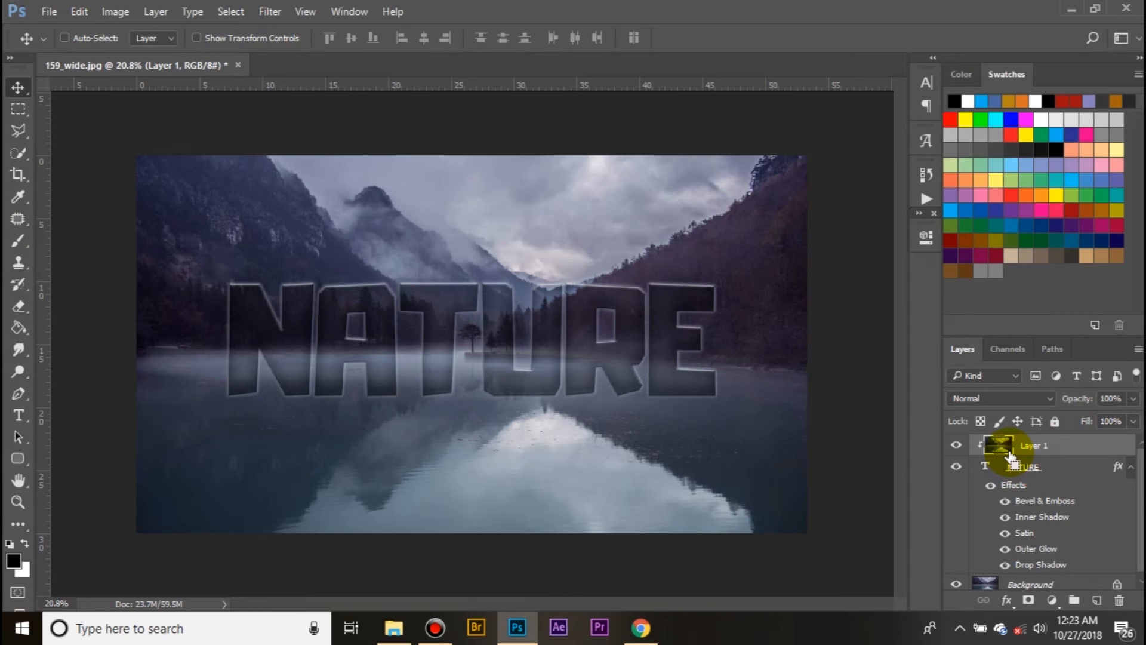
key("ctrl+t")
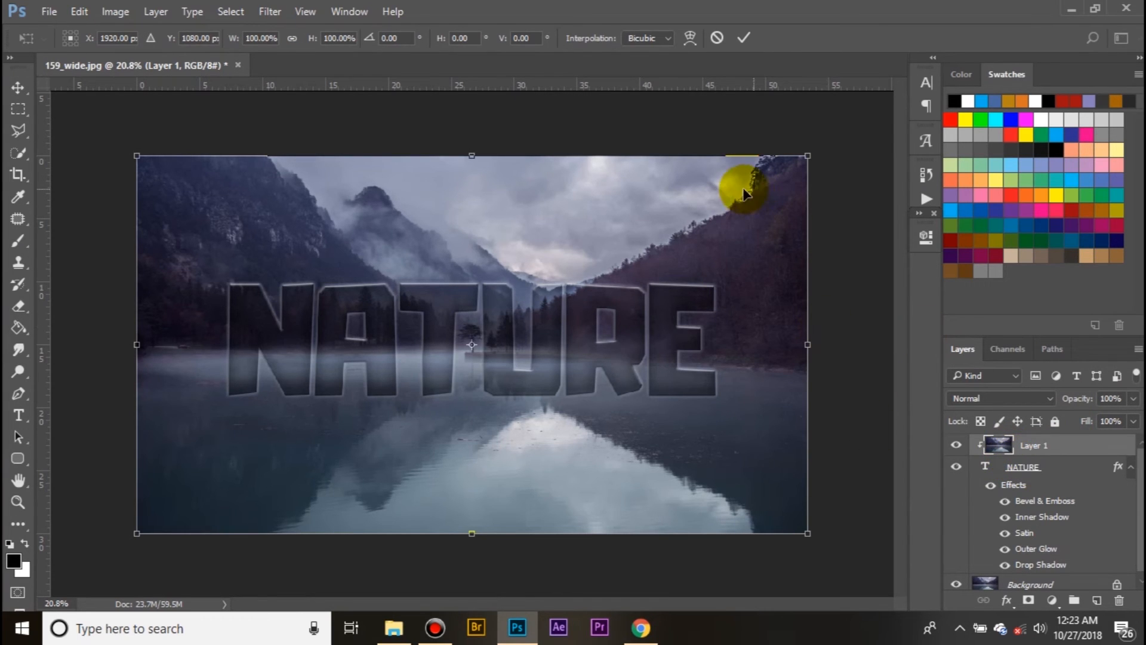
left_click_drag(806, 155, 886, 110)
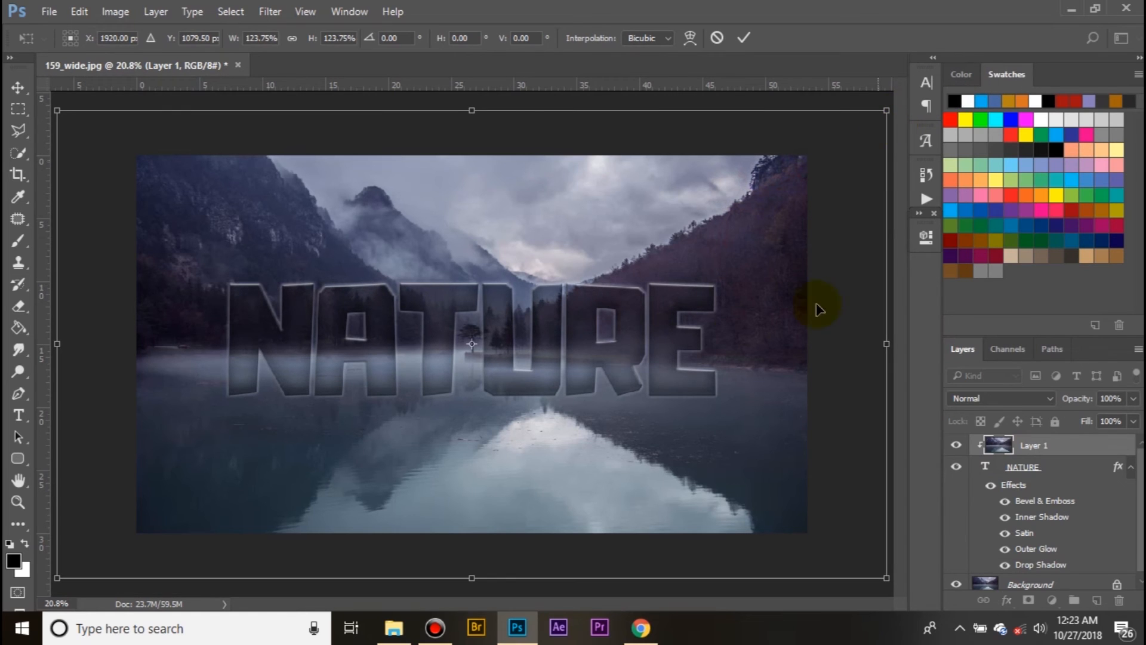
left_click_drag(768, 225, 702, 250)
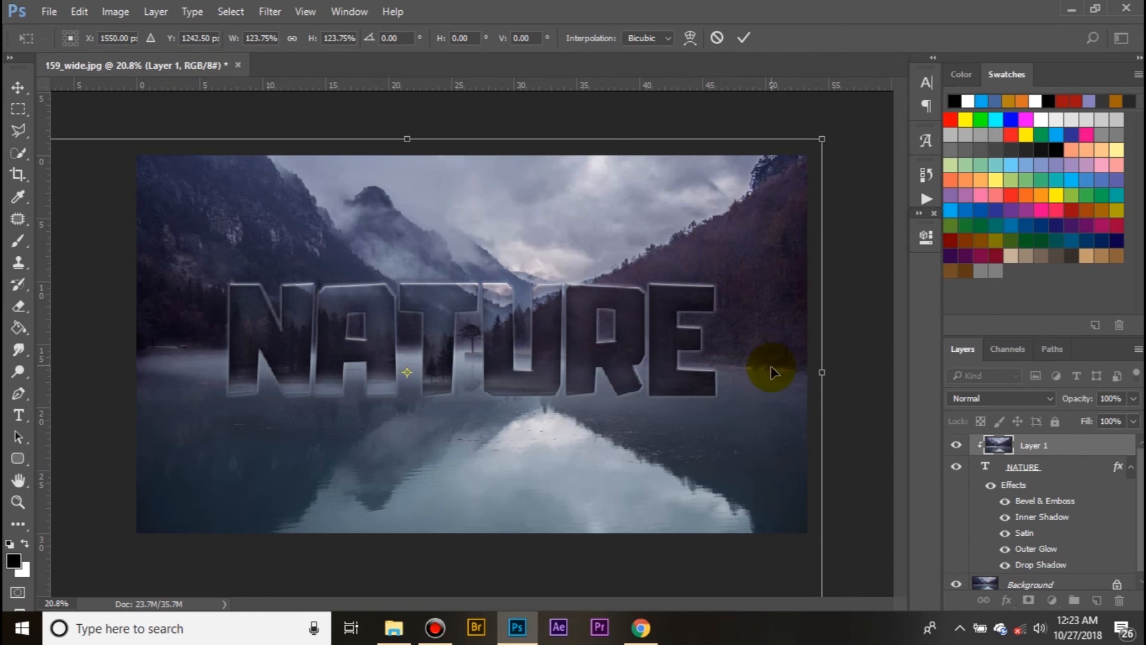
left_click(750, 38)
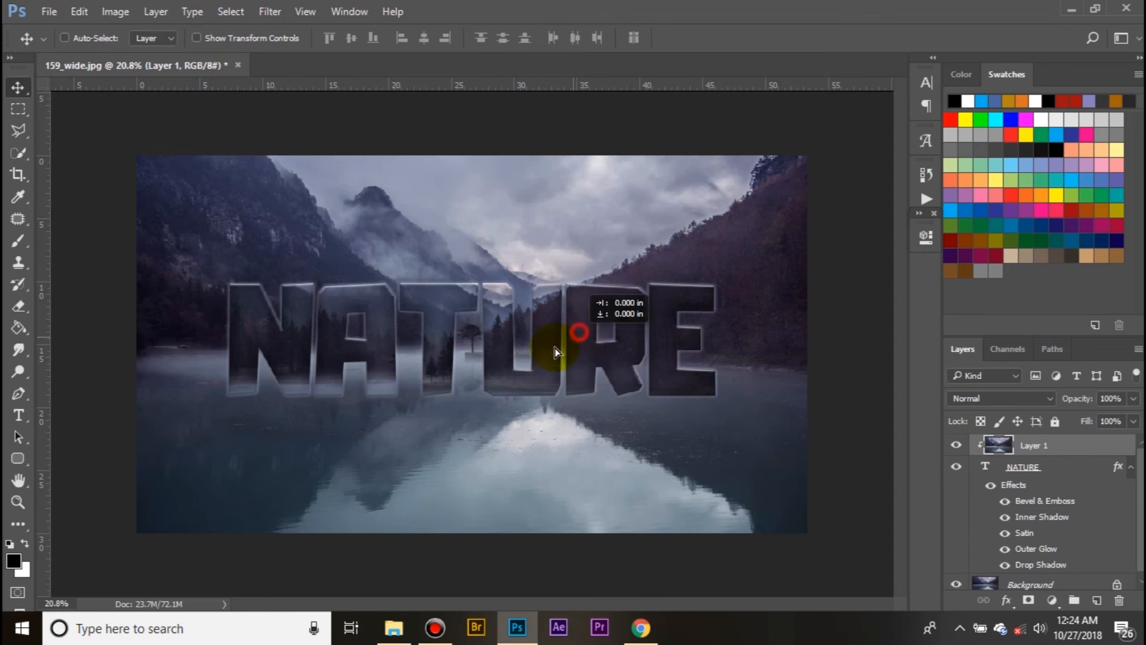
left_click_drag(581, 327, 554, 350)
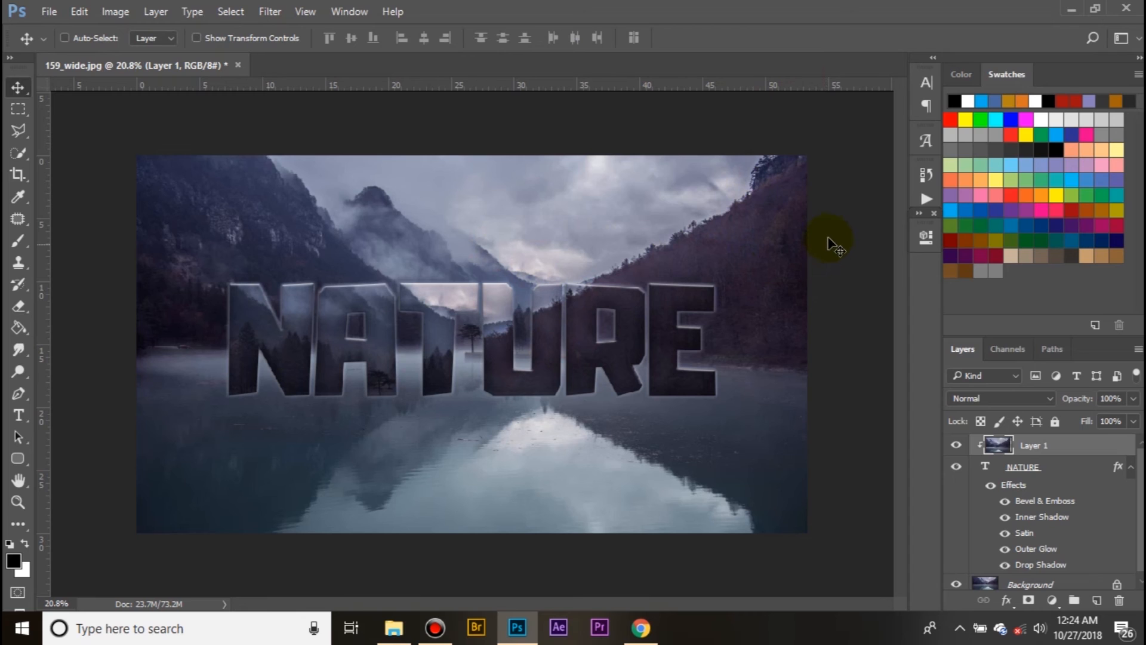